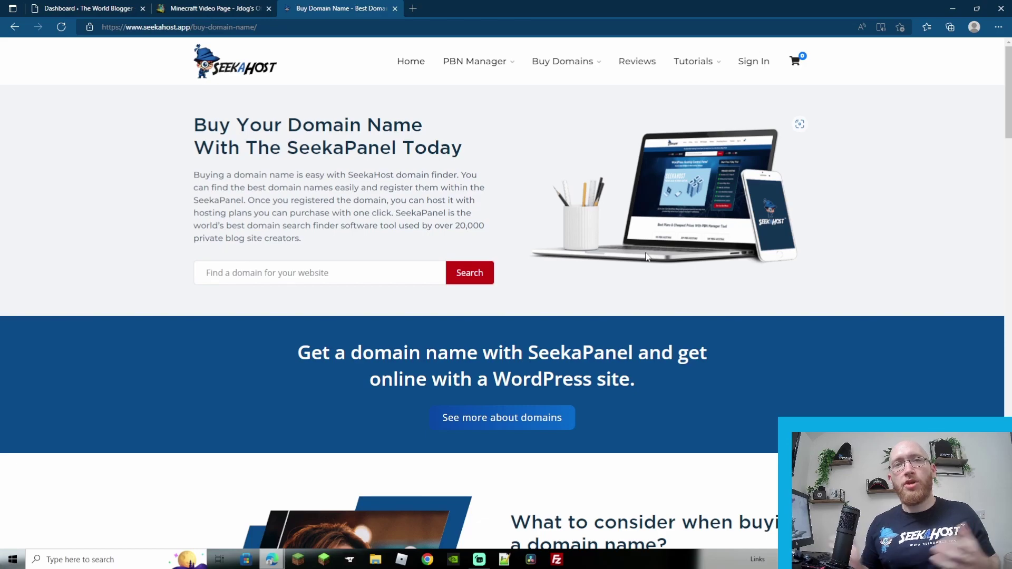
Step: Switch to the Minecraft Video Page and examine its video grid, keyword search and category filter choices
key(ctrl+shift+Tab)
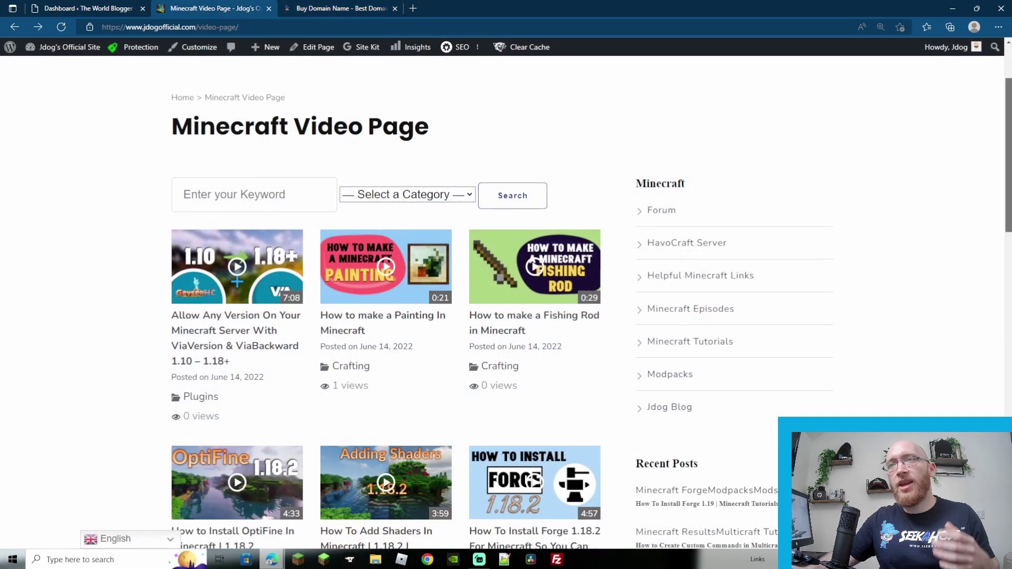
scroll(1010, 153, down, 3)
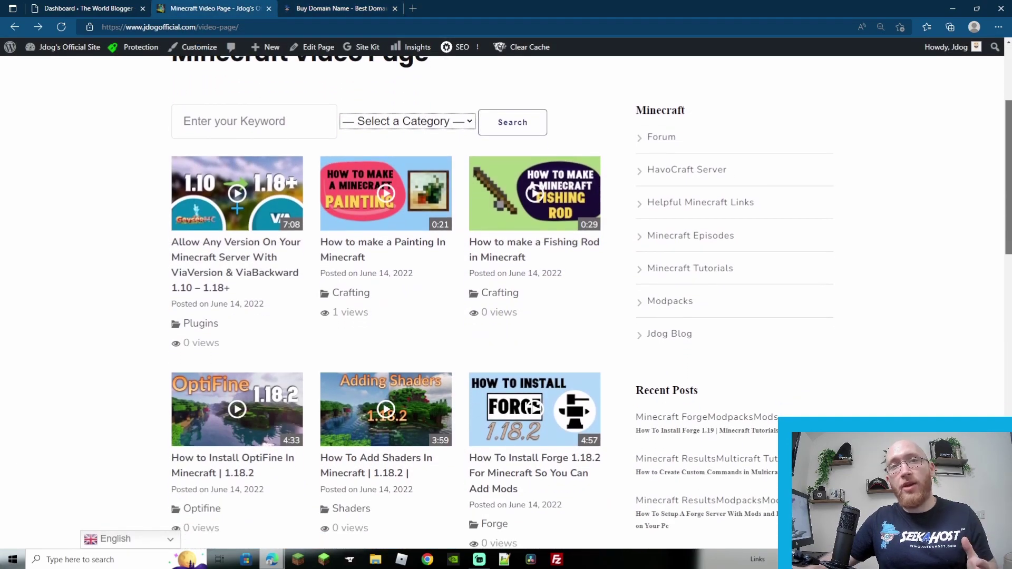
scroll(241, 196, up, 2)
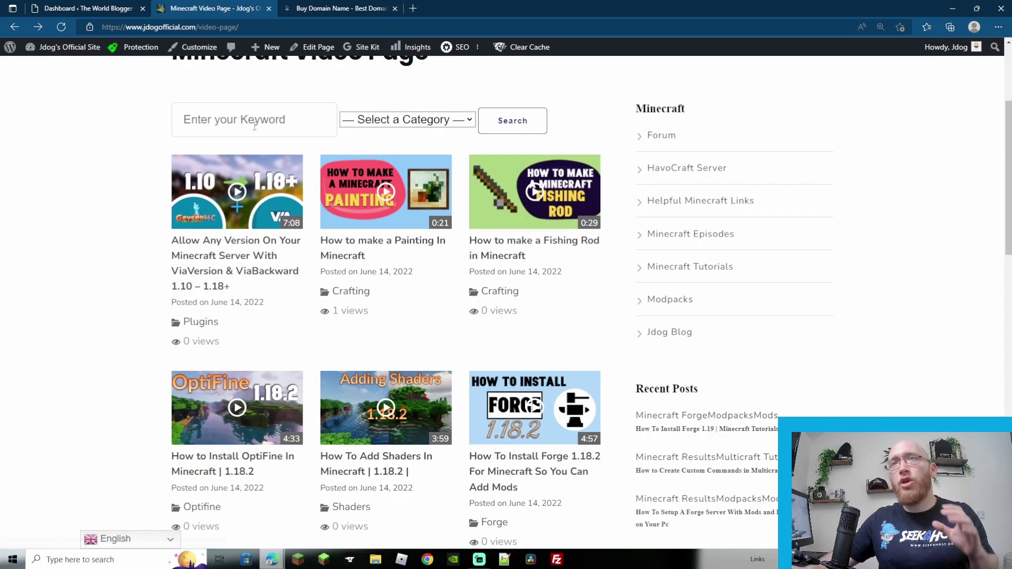
click(434, 121)
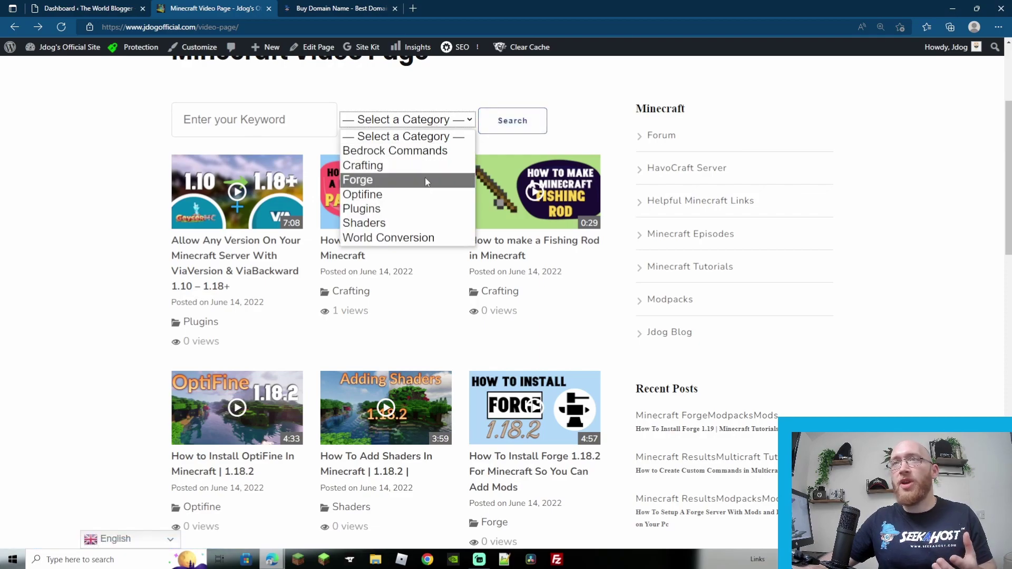
click(61, 186)
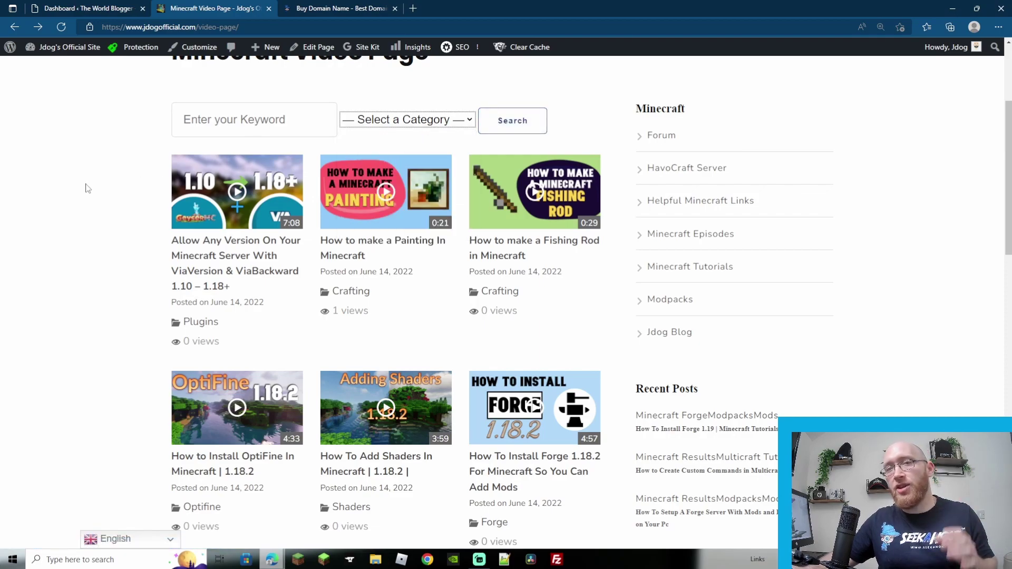
scroll(1009, 200, down, 4)
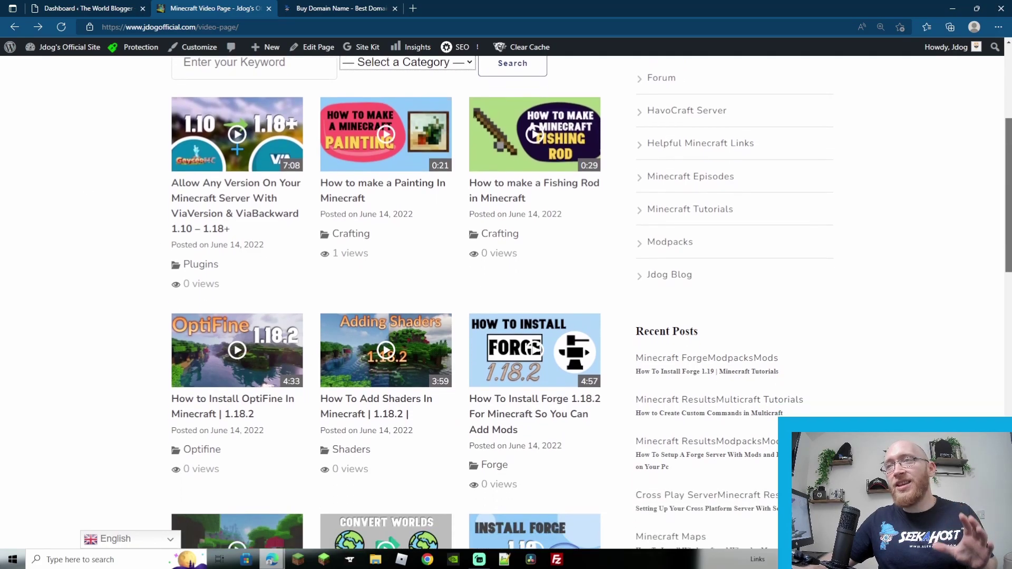
scroll(1010, 201, down, 1)
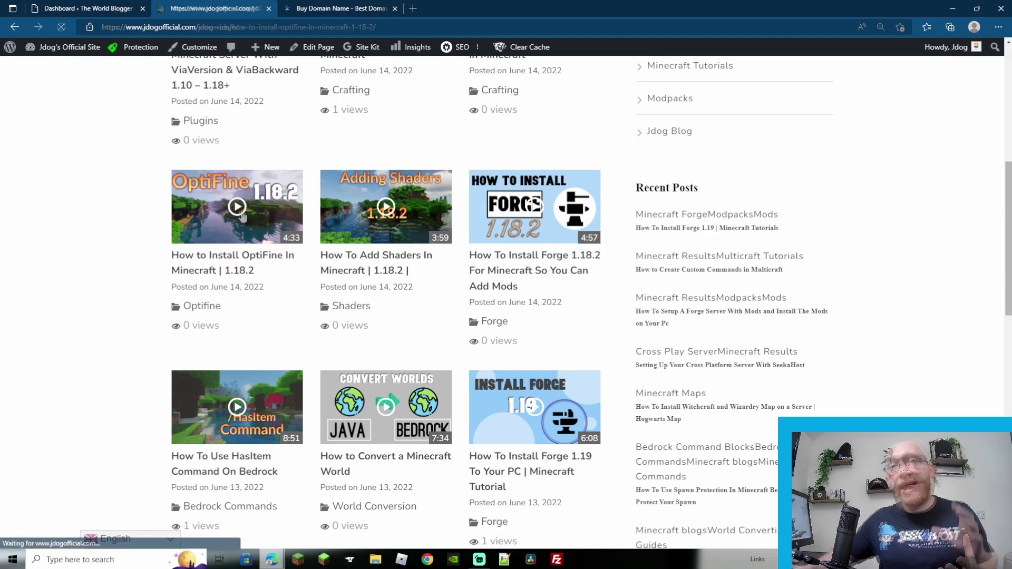
Step: Open the "How to Install OptiFine In Minecraft | 1.18.2" video and look over its single video page
click(244, 234)
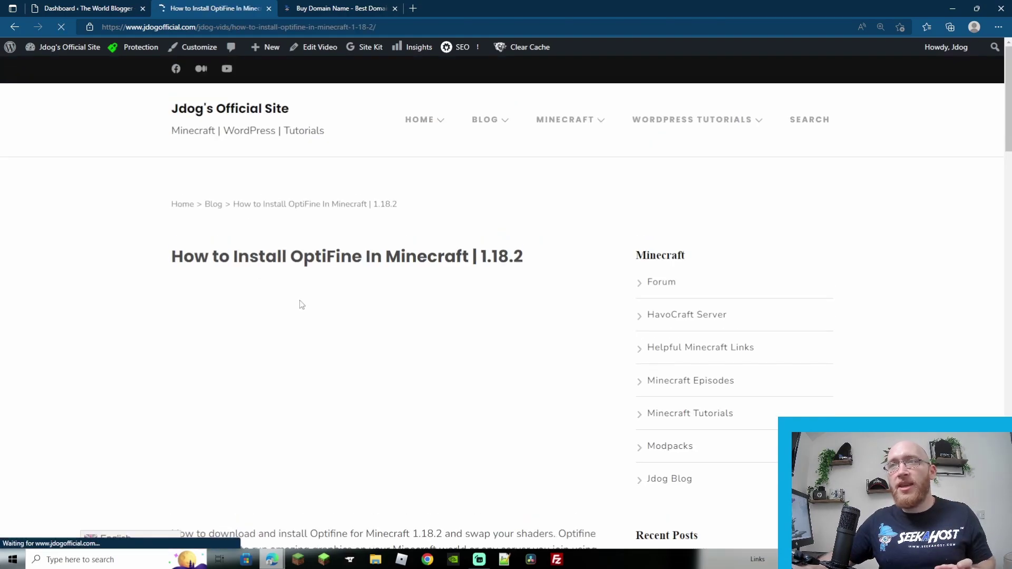
scroll(301, 293, down, 1)
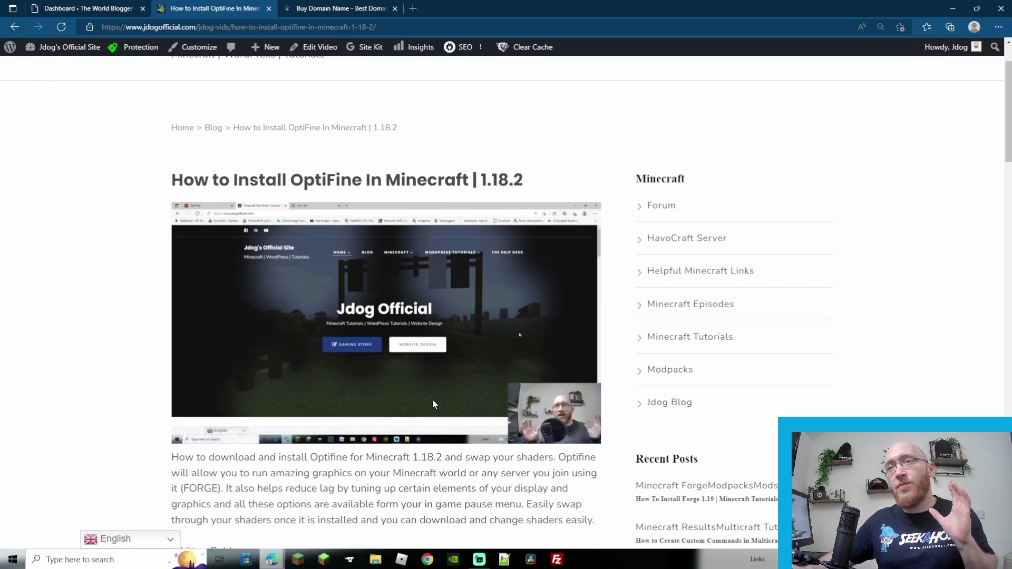
click(322, 248)
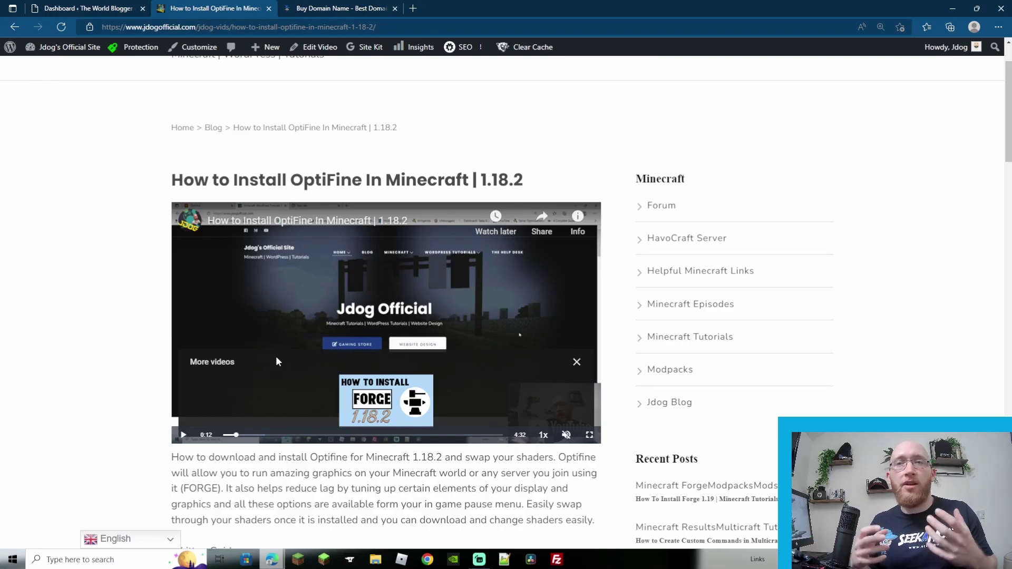
scroll(276, 359, down, 4)
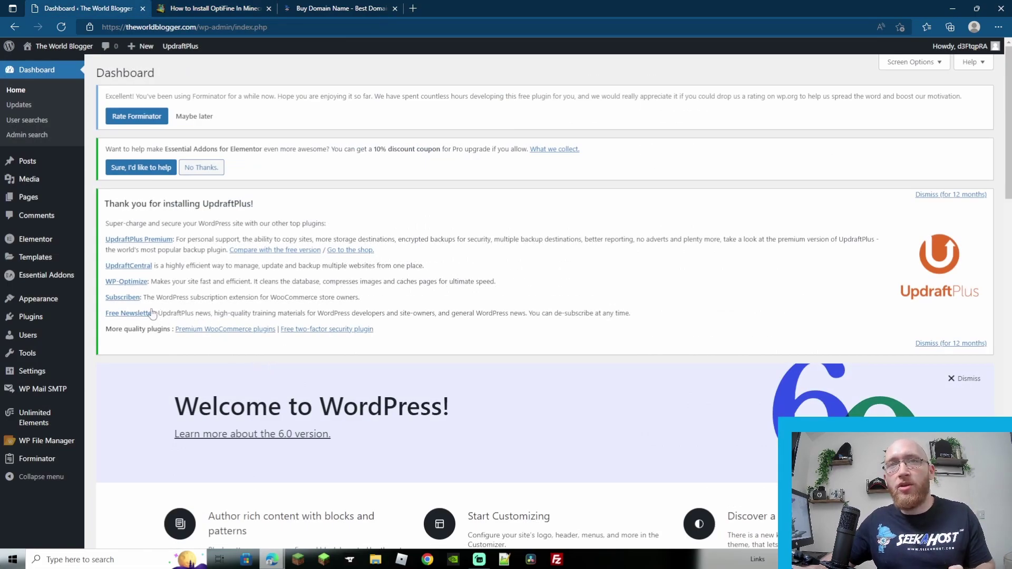
Step: Install and activate the All-in-One Video Gallery plugin on The World Blogger from a "video gallery" search, skipping the notification opt-in
mouse_move(36, 327)
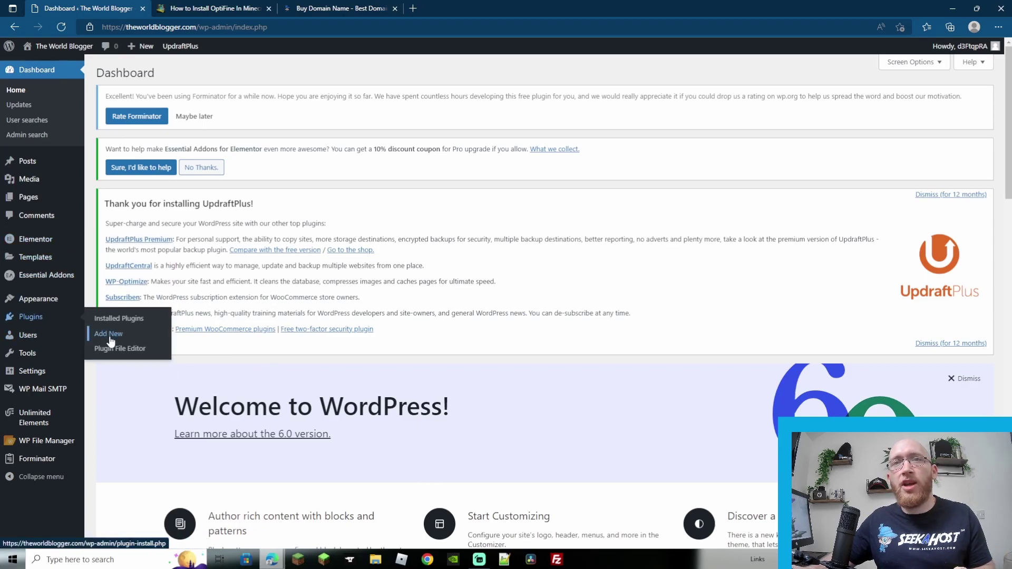
click(110, 338)
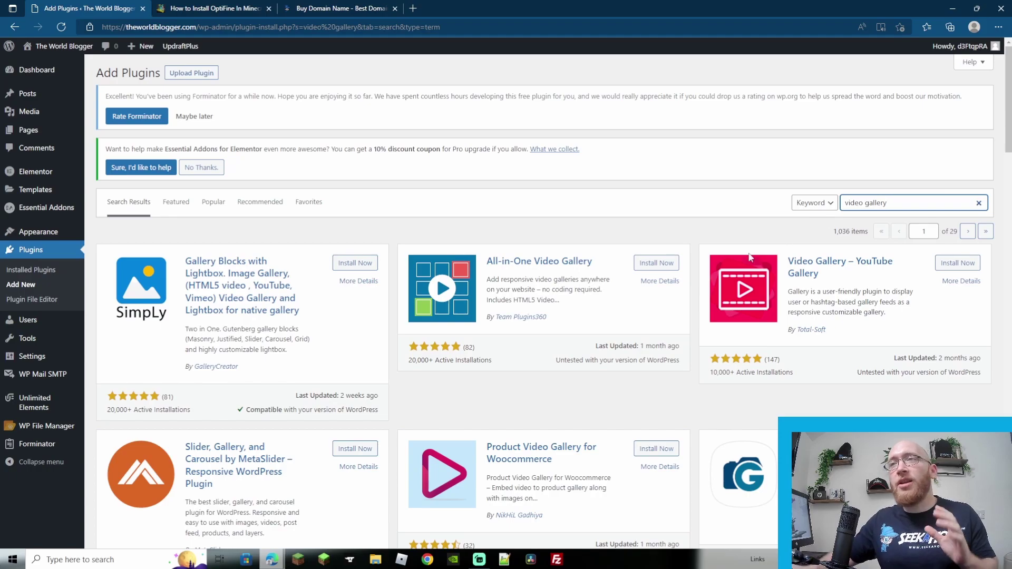
click(649, 266)
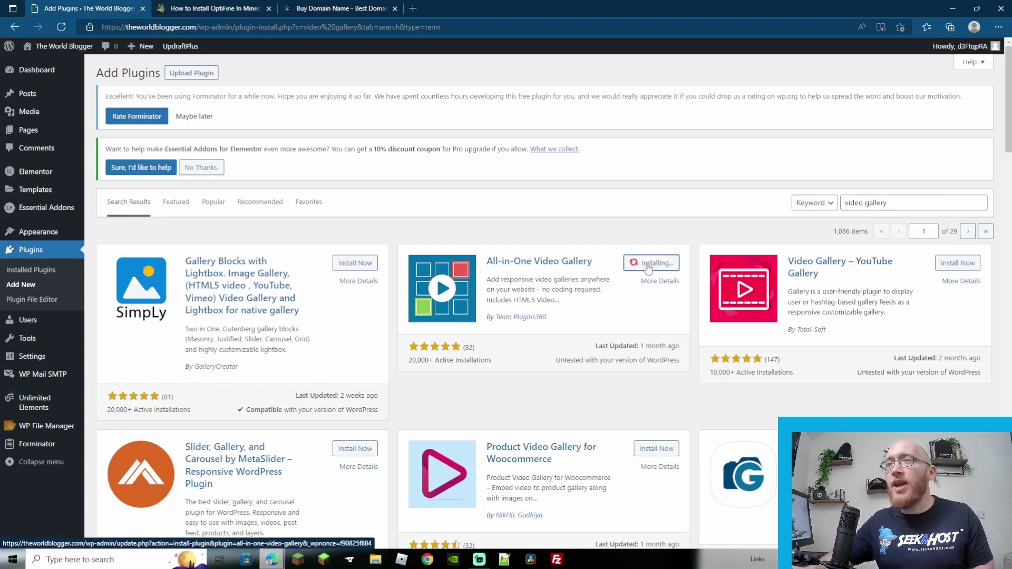
click(650, 264)
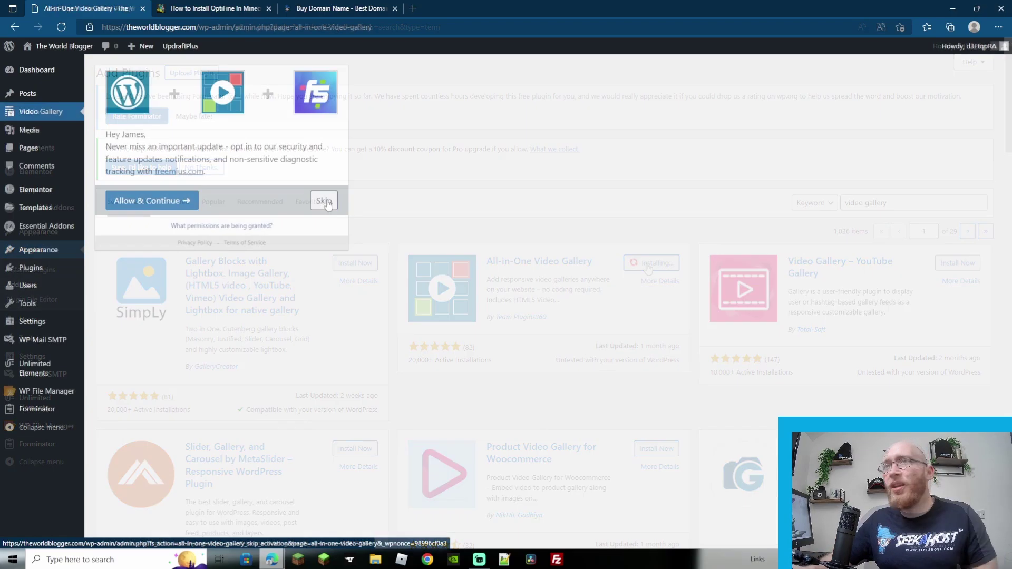
click(325, 202)
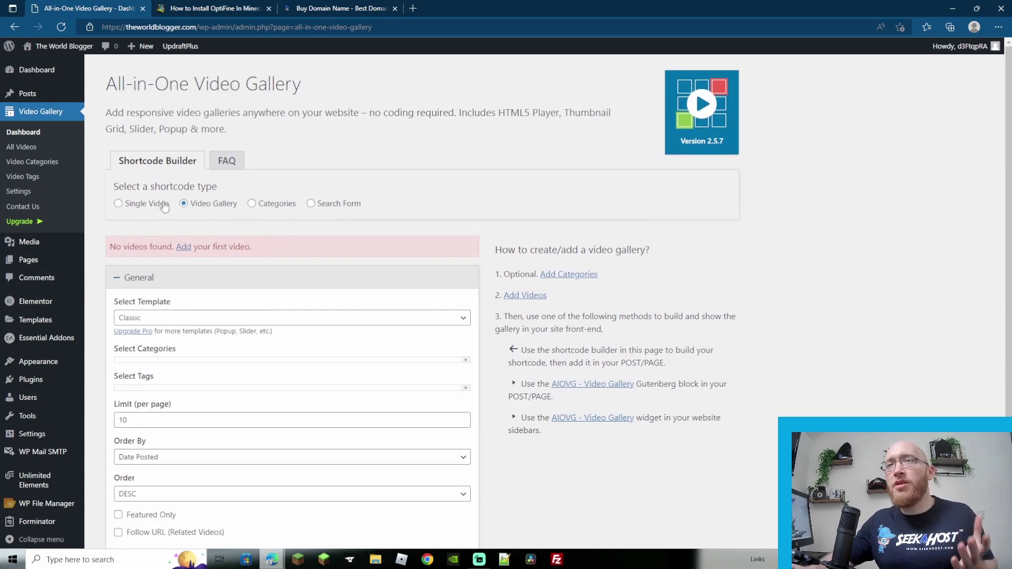
Step: Look over the gallery shortcode builder and examine the plugin's general player settings, including preload, player controls and quality levels
scroll(225, 245, down, 1)
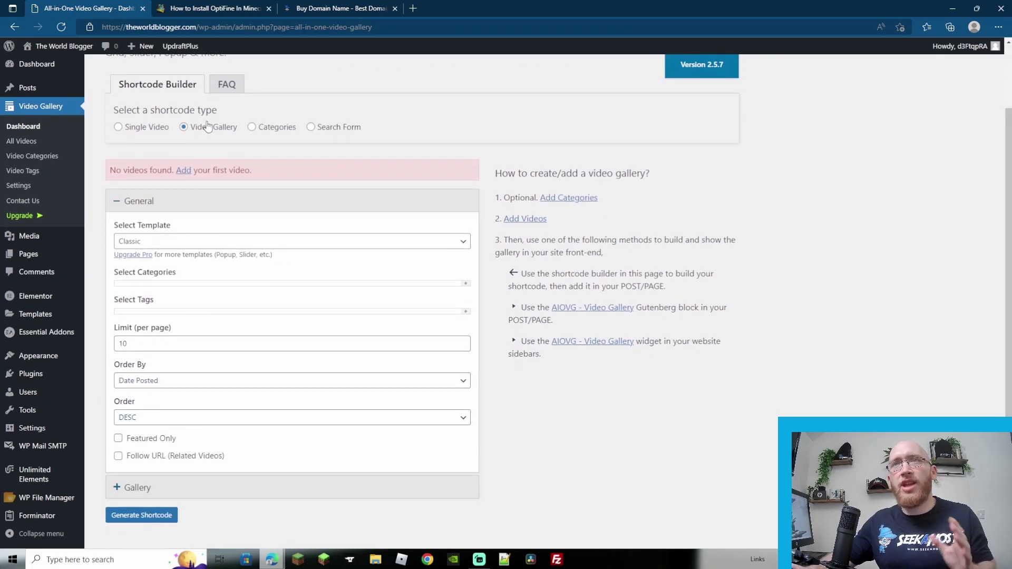
scroll(213, 132, up, 1)
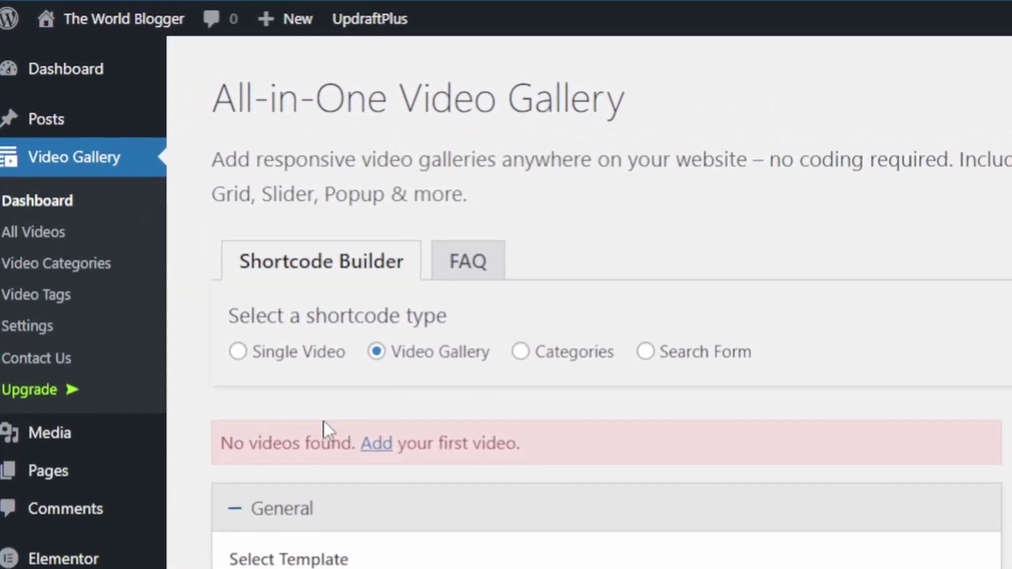
click(21, 242)
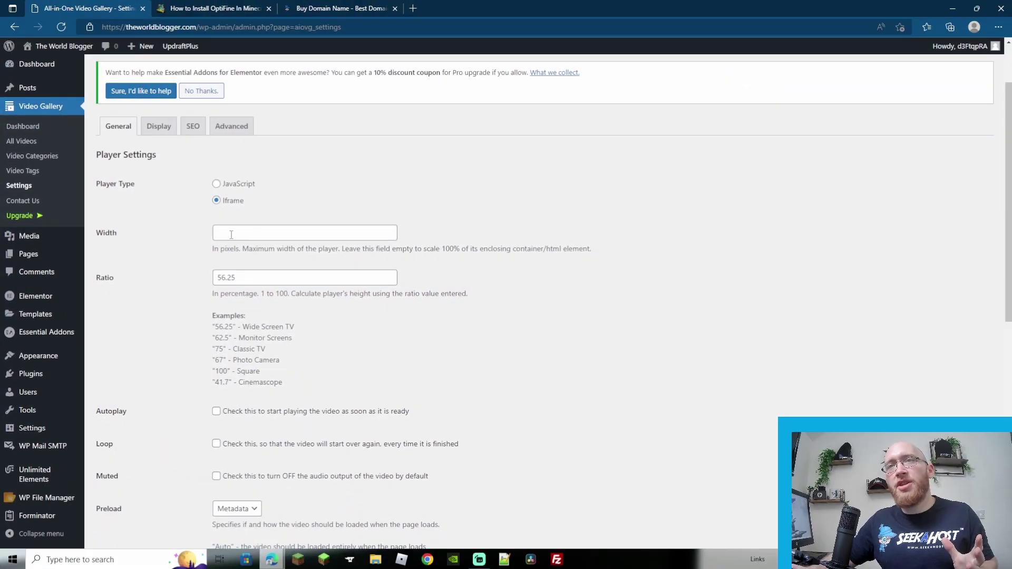
scroll(214, 295, down, 3)
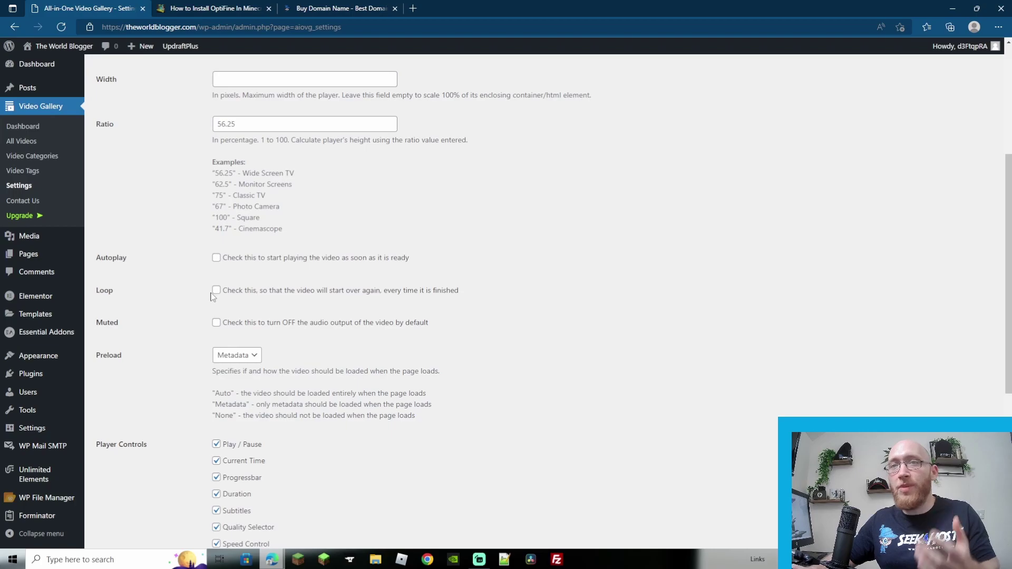
scroll(214, 297, down, 2)
click(257, 279)
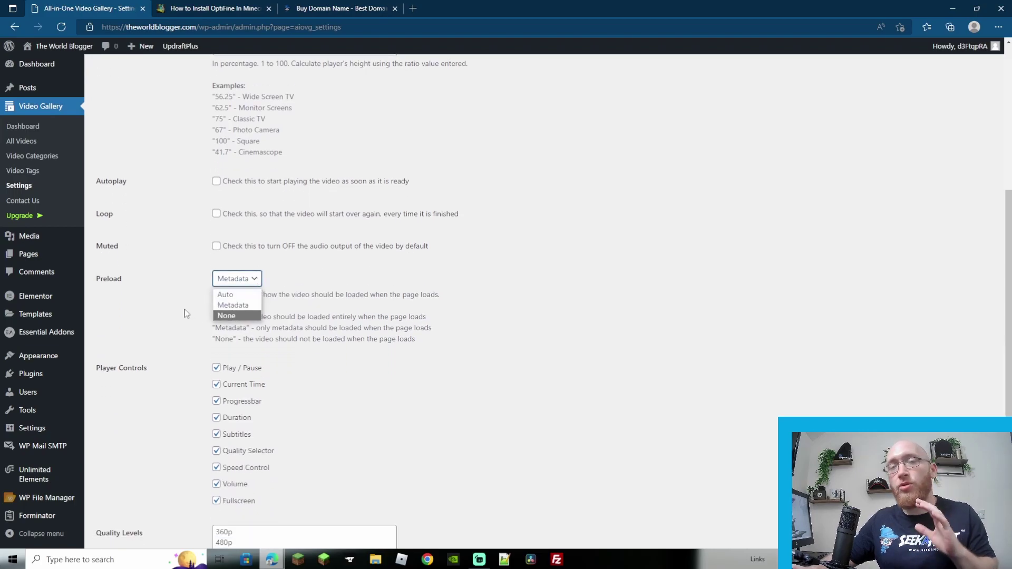
scroll(211, 306, down, 2)
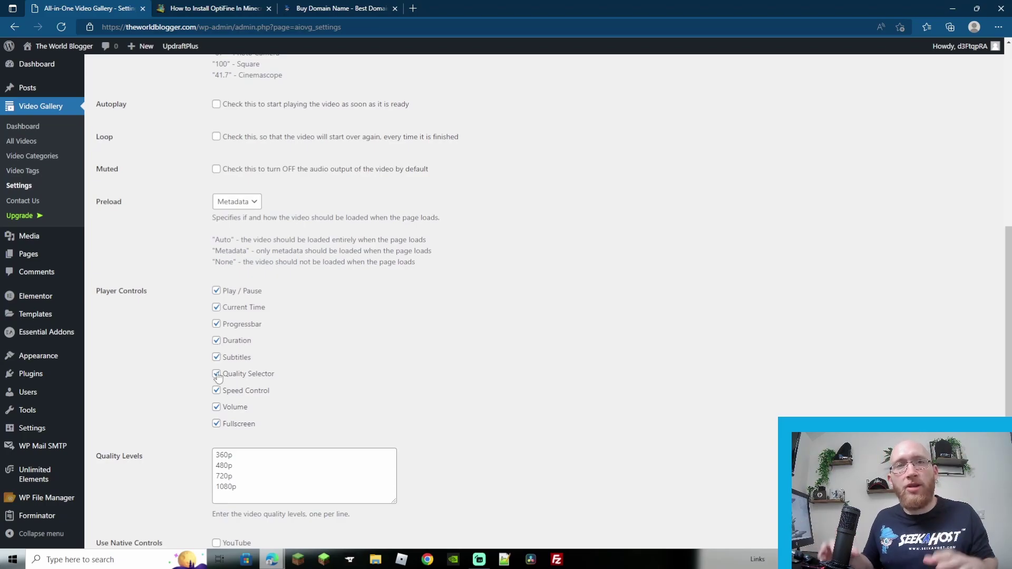
scroll(244, 331, down, 3)
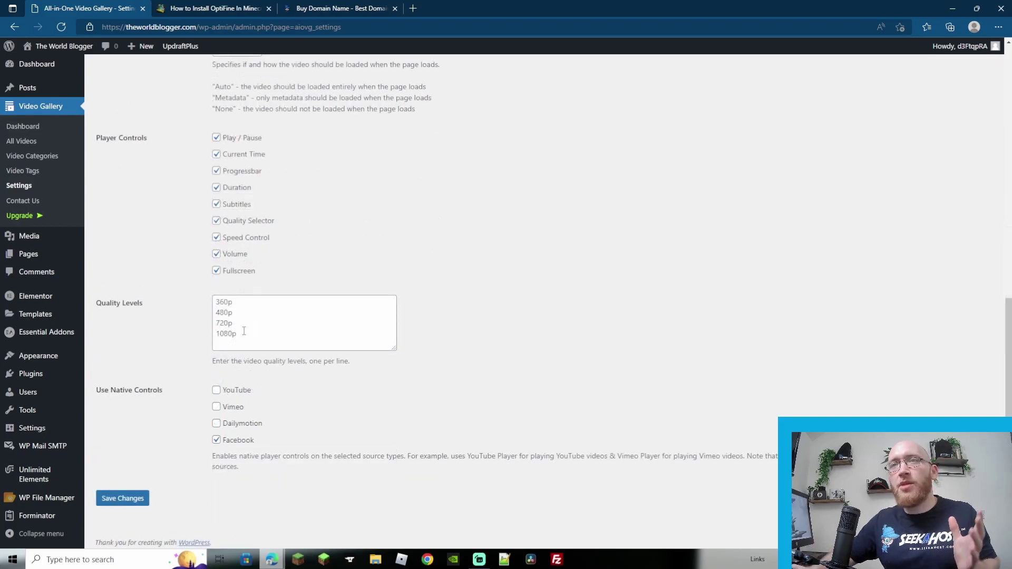
Step: Turn native YouTube controls on and back off, and save the general player settings
click(217, 392)
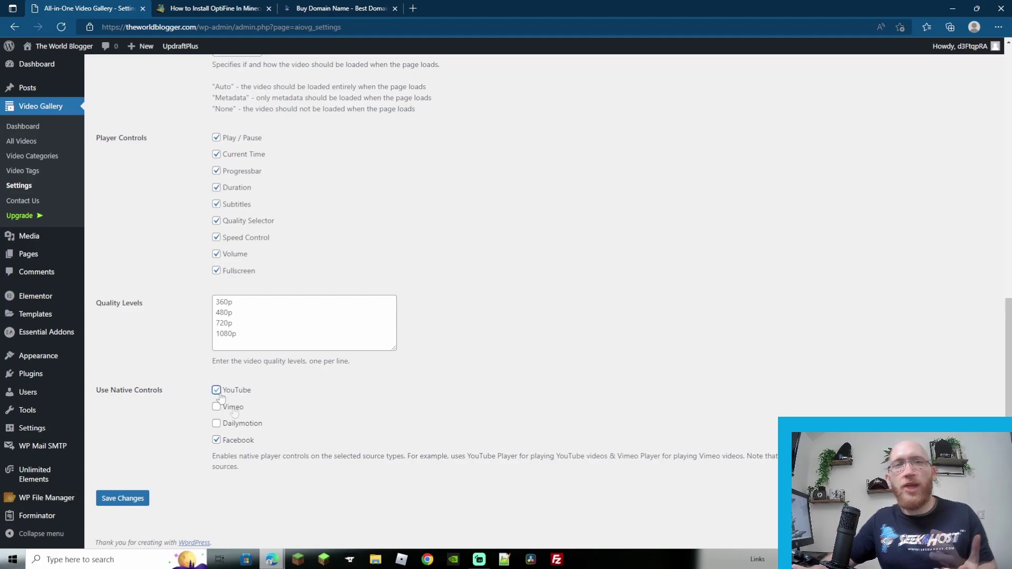
click(218, 393)
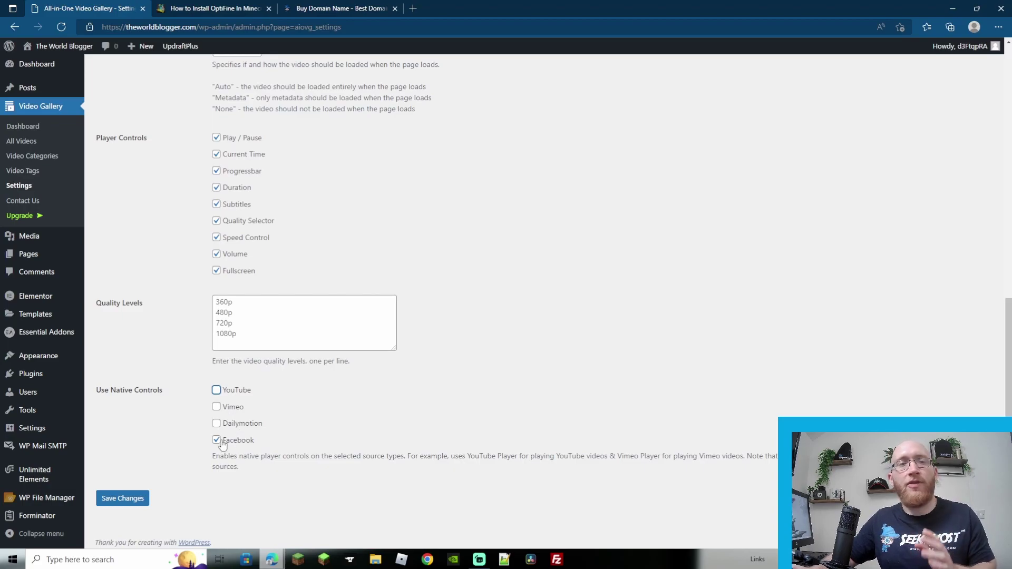
click(122, 499)
Step: Examine the plugin's display settings for the videos layout, images and pagination
click(159, 203)
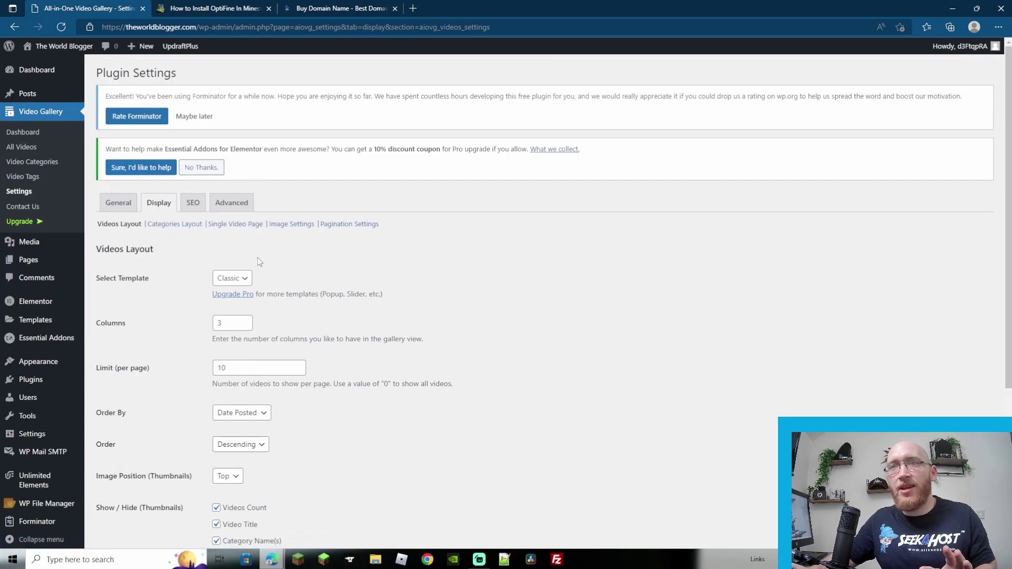
scroll(228, 272, down, 3)
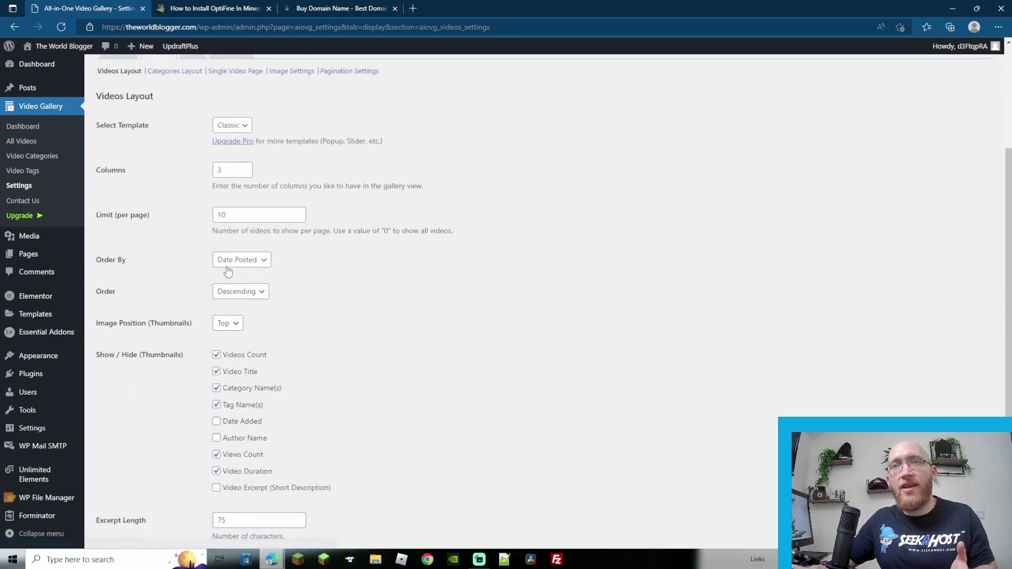
scroll(227, 271, up, 3)
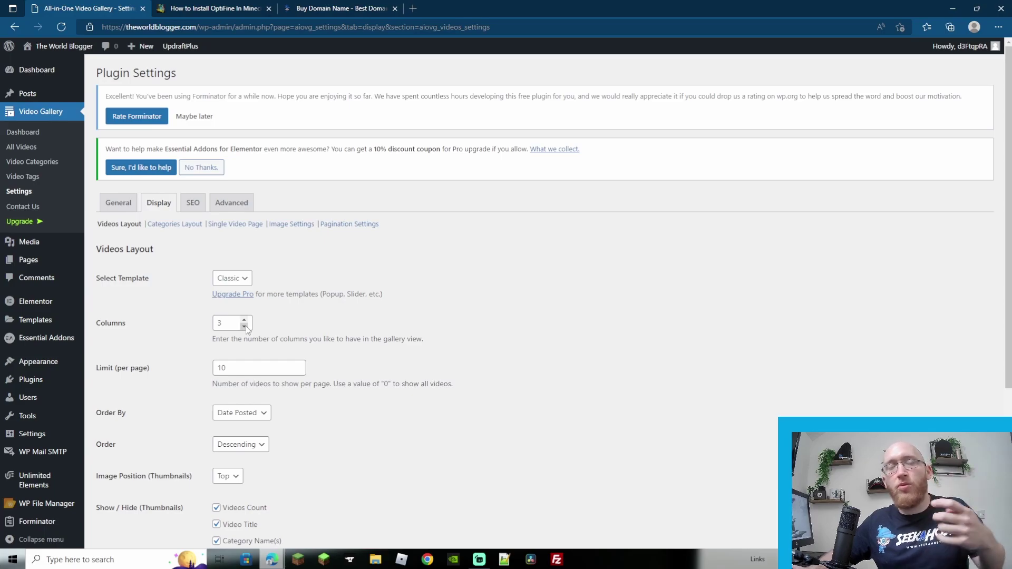
scroll(246, 326, down, 3)
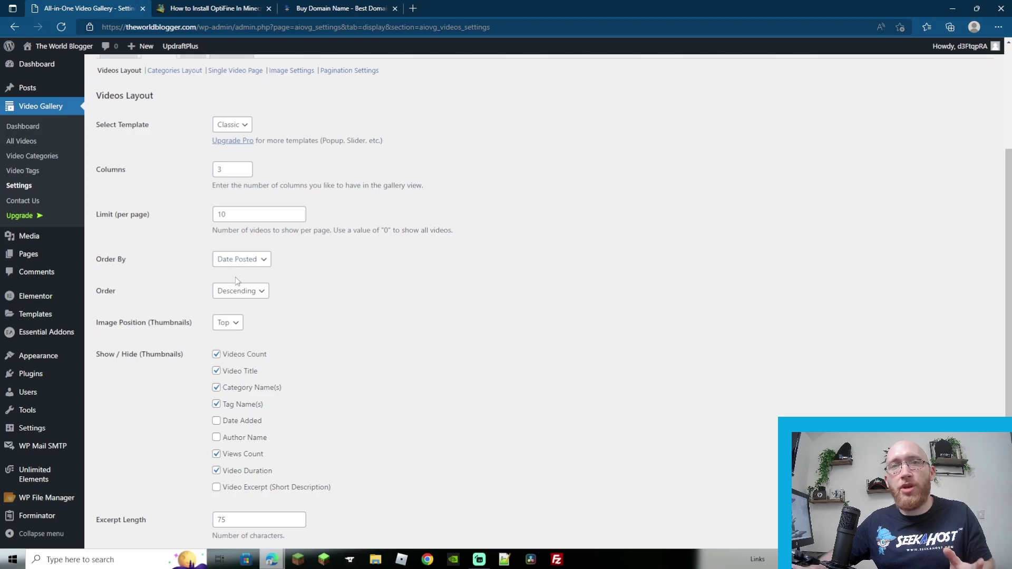
scroll(243, 285, down, 2)
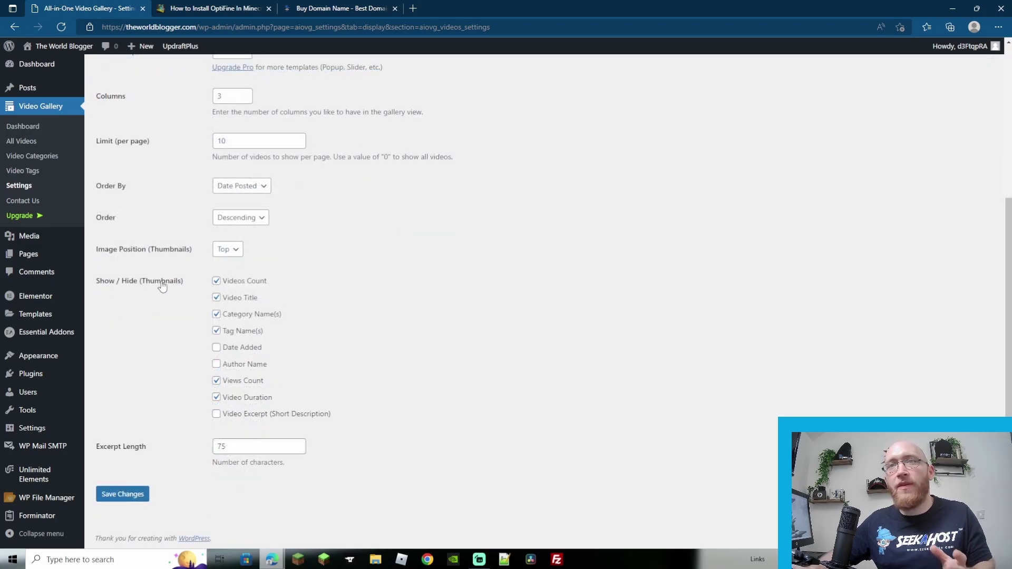
scroll(218, 413, up, 5)
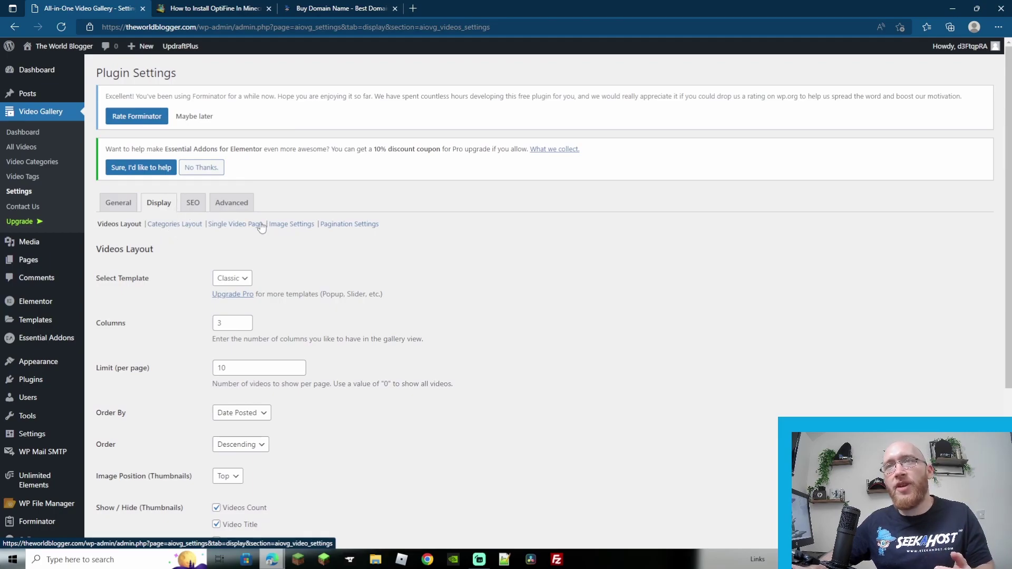
click(291, 224)
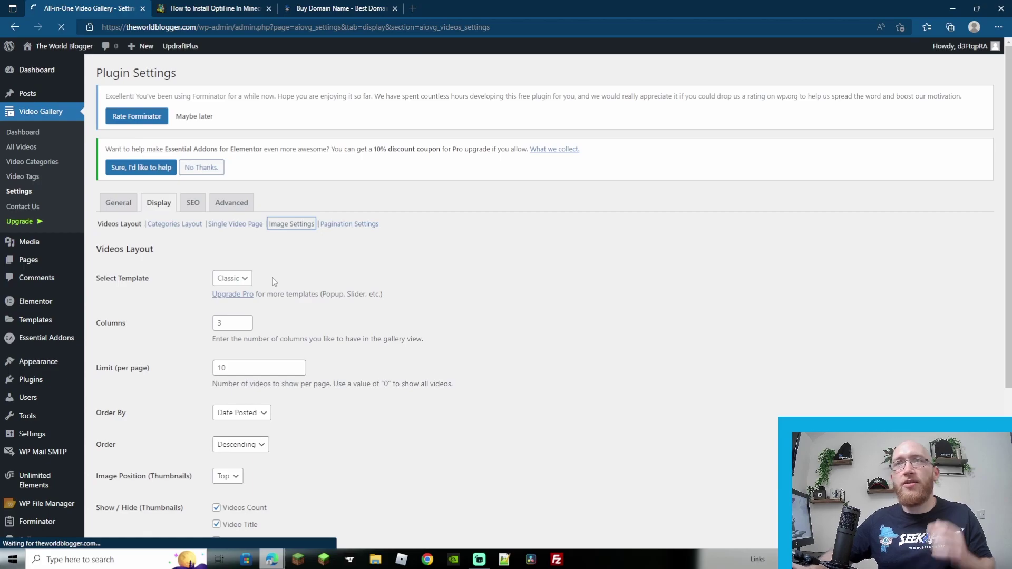
click(338, 227)
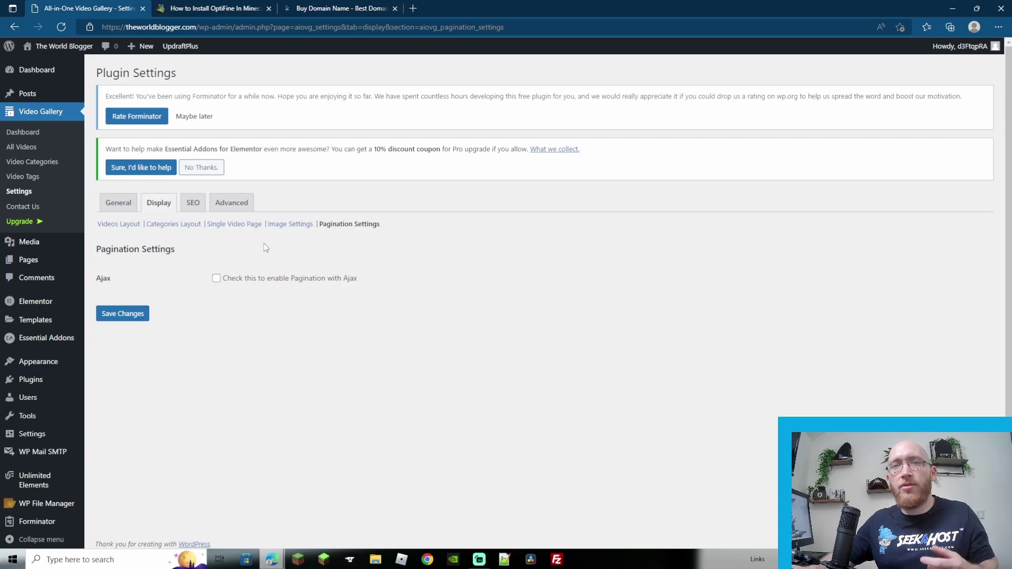
Step: In the plugin's social sharing settings, turn off the Tumblr share button and enter the Twitter username
click(193, 202)
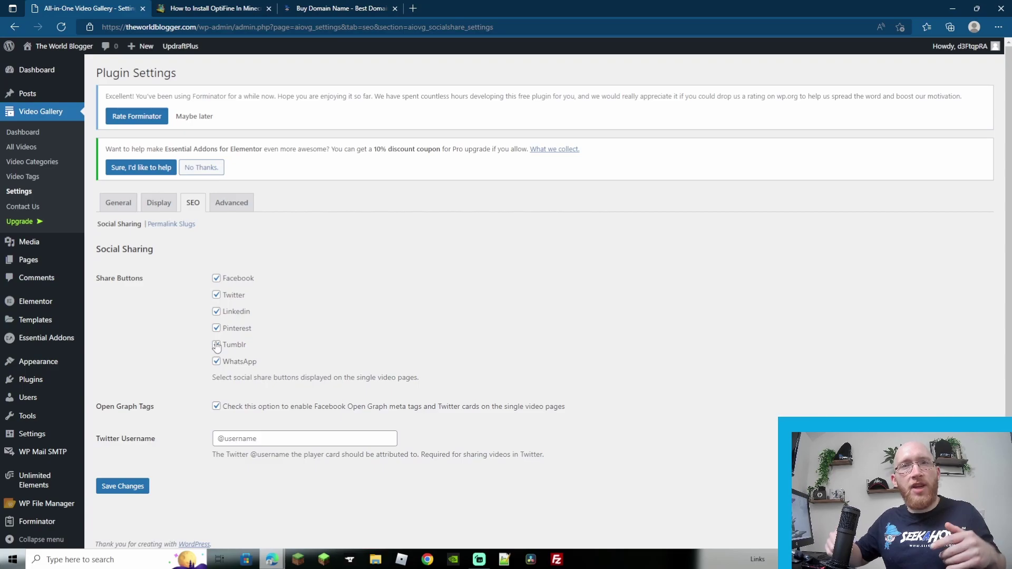
click(216, 346)
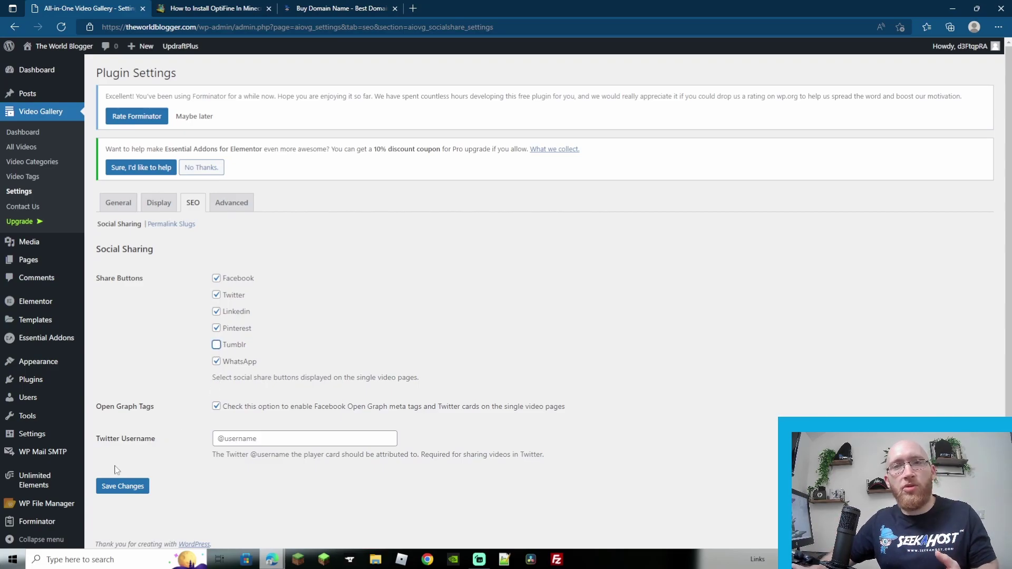
click(269, 434)
click(235, 475)
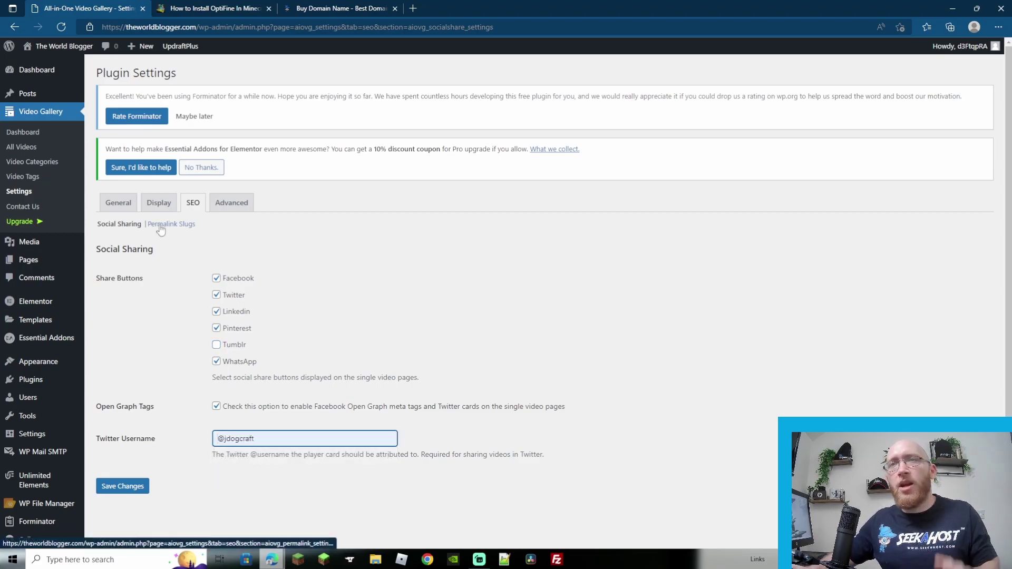
Step: Set the permalink slug of the video detail page to jdog-video
click(161, 226)
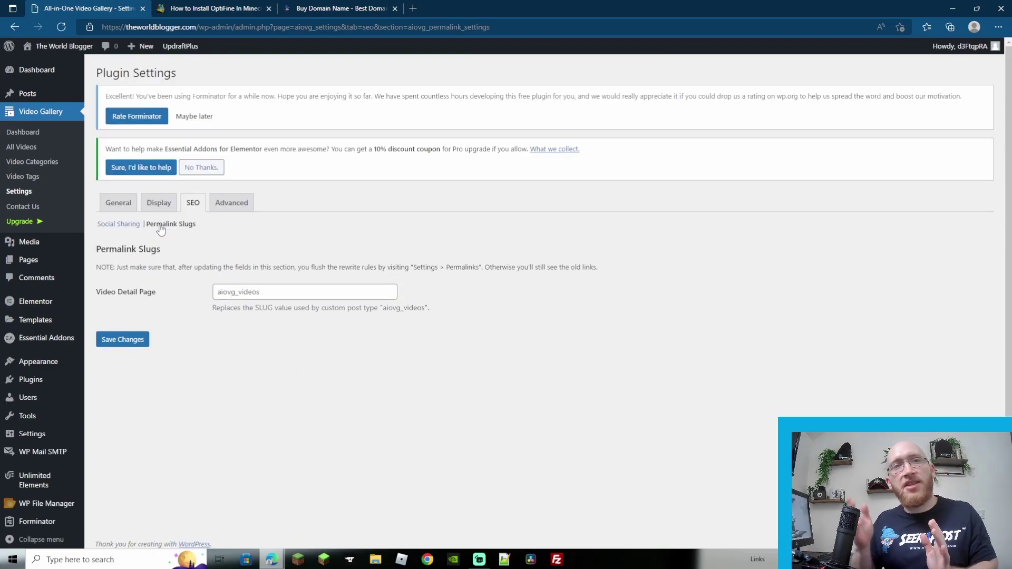
click(279, 294)
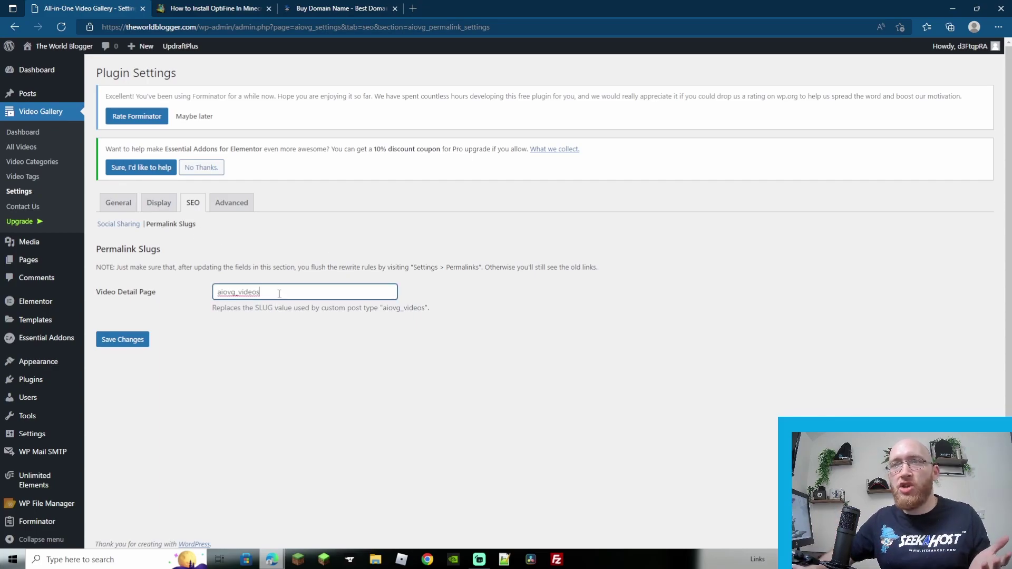
key(ctrl+a)
key(BackSpace)
text(jdog-)
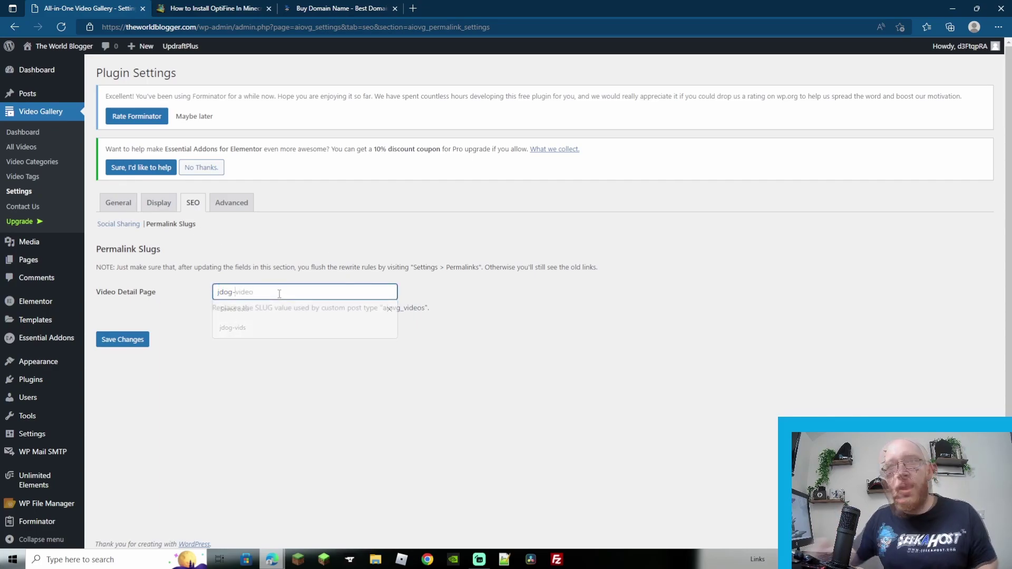
text(video)
click(278, 366)
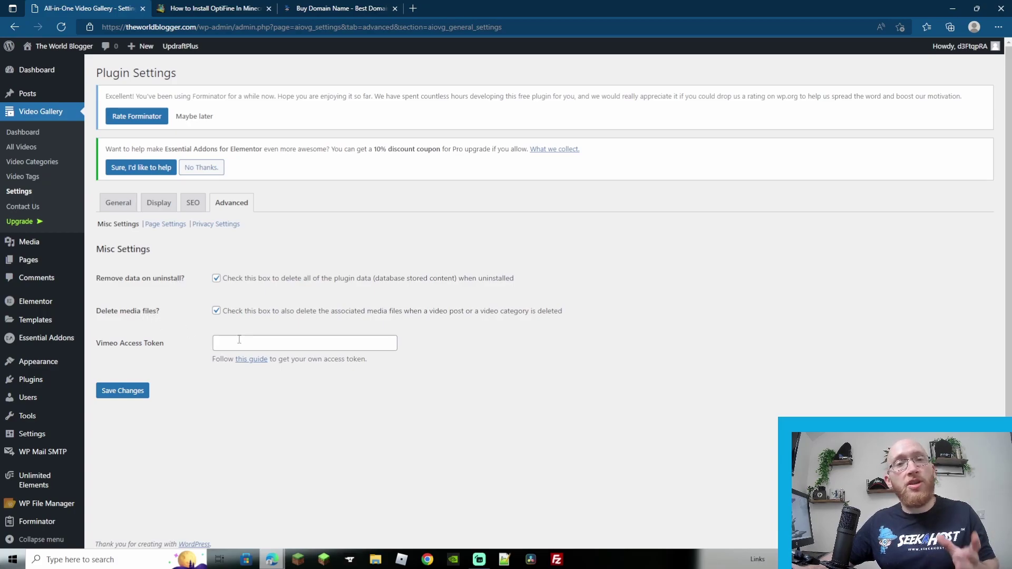
Step: Look over the plugin's advanced page settings and start a new video entry in the gallery
click(166, 225)
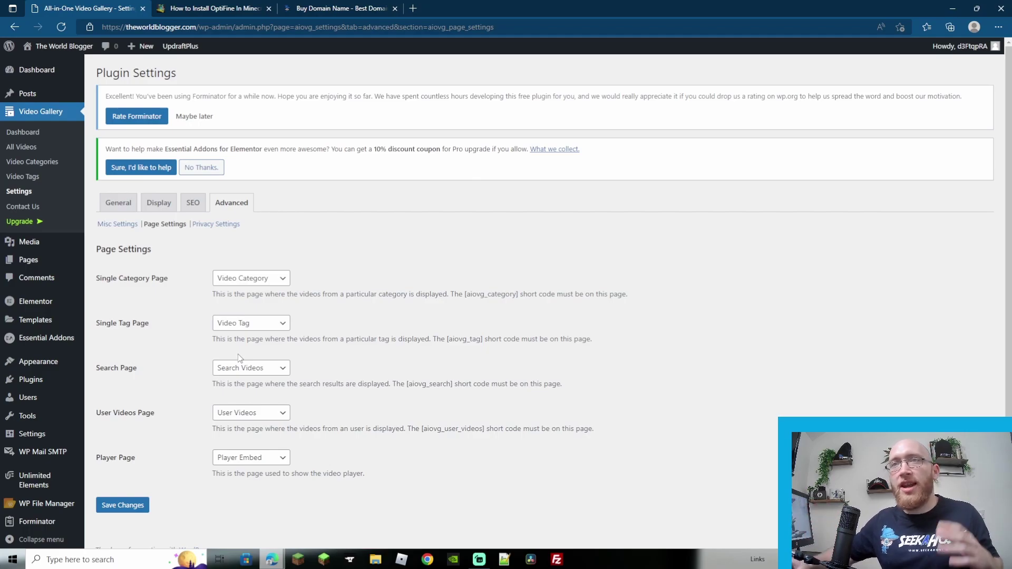
click(27, 149)
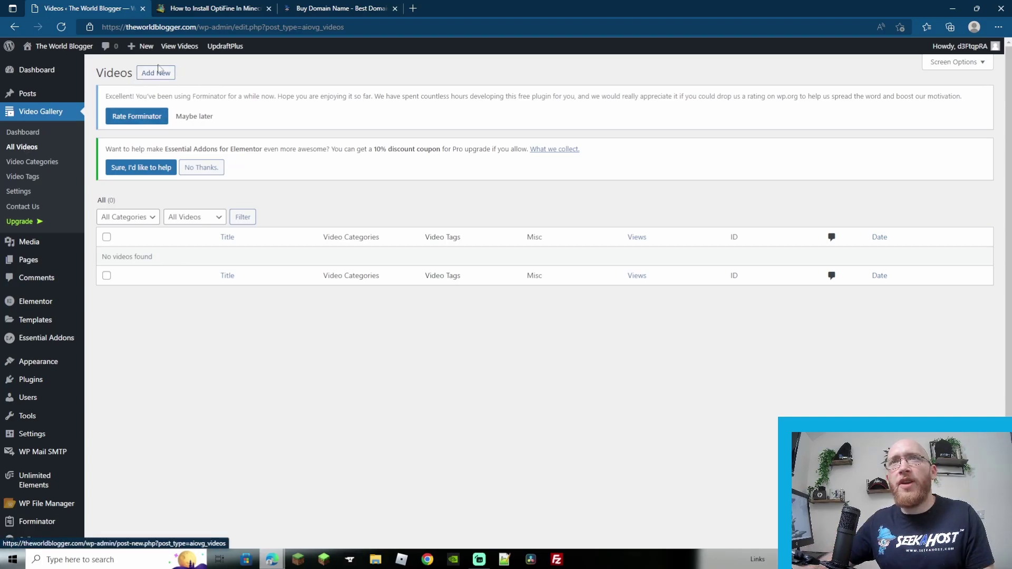
click(144, 75)
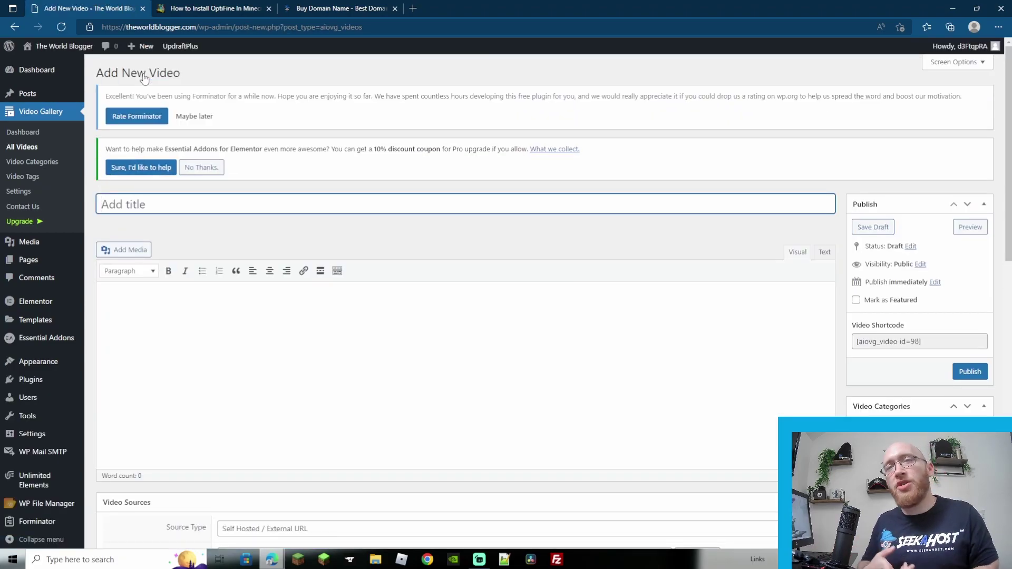
Step: Examine the AIOSEO settings of the existing "How to Install OptiFine In Minecraft | 1.18.2" video entry on the other site
scroll(342, 324, down, 8)
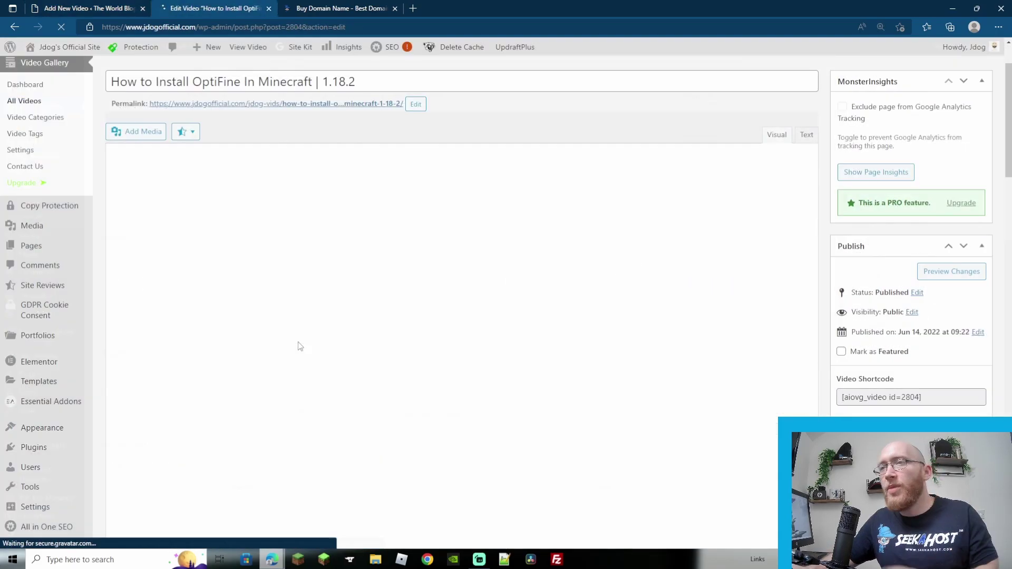
scroll(298, 345, down, 15)
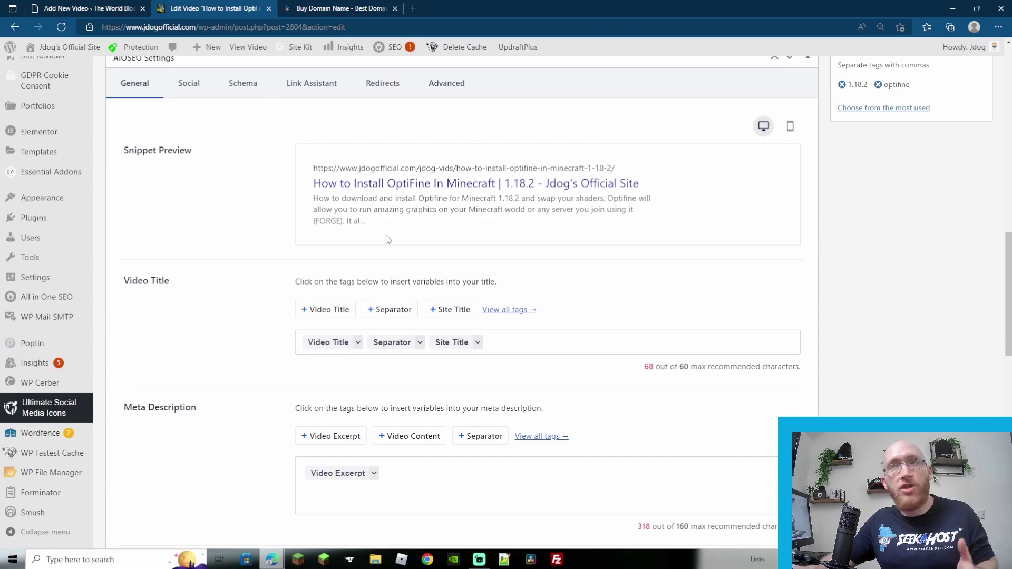
scroll(352, 211, up, 2)
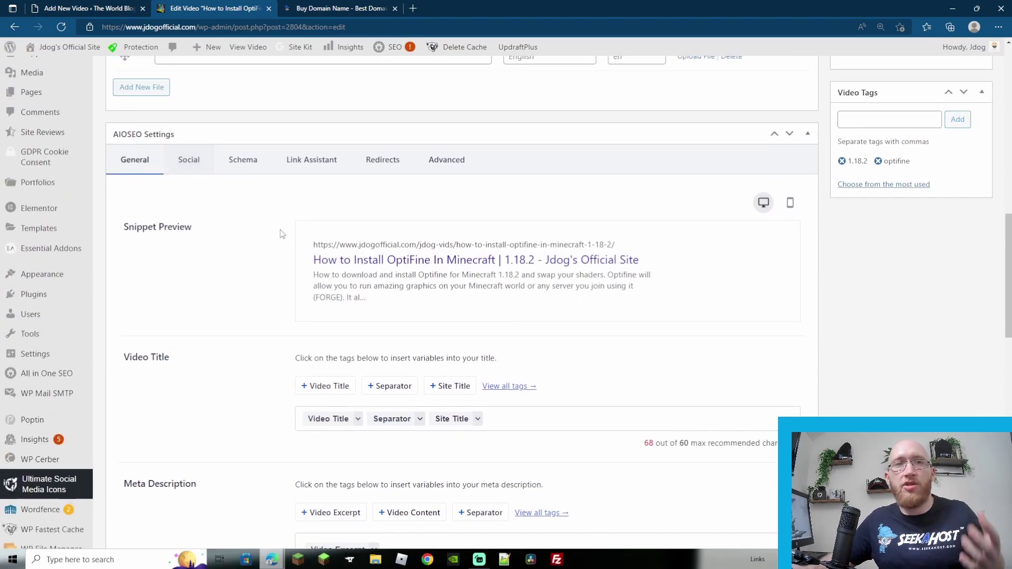
scroll(280, 229, down, 5)
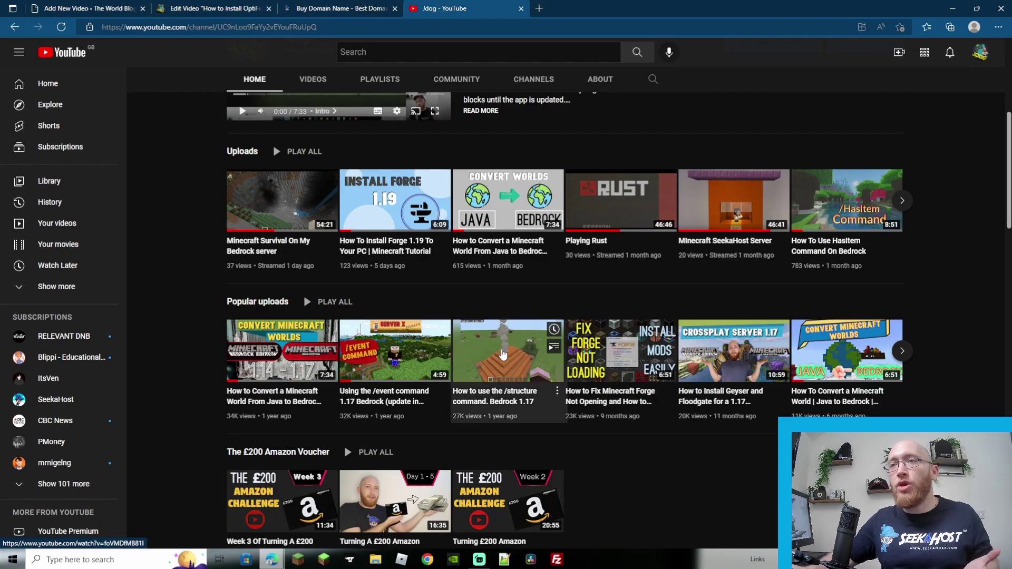
Step: Open the popular YouTube upload "How to use the /structure command. Bedrock 1.17" and copy its link
click(543, 379)
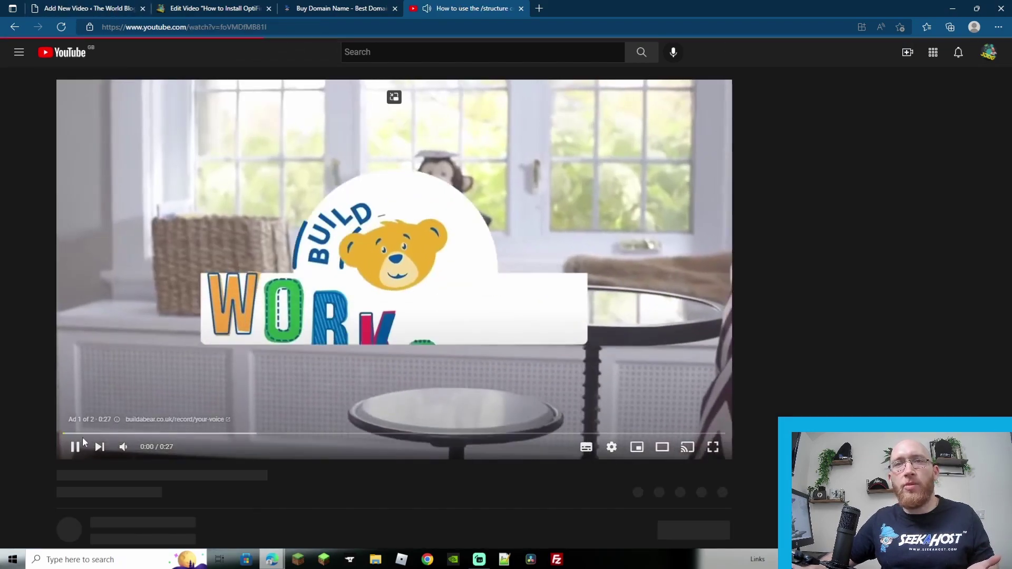
click(165, 27)
right_click(165, 27)
key(ctrl+c)
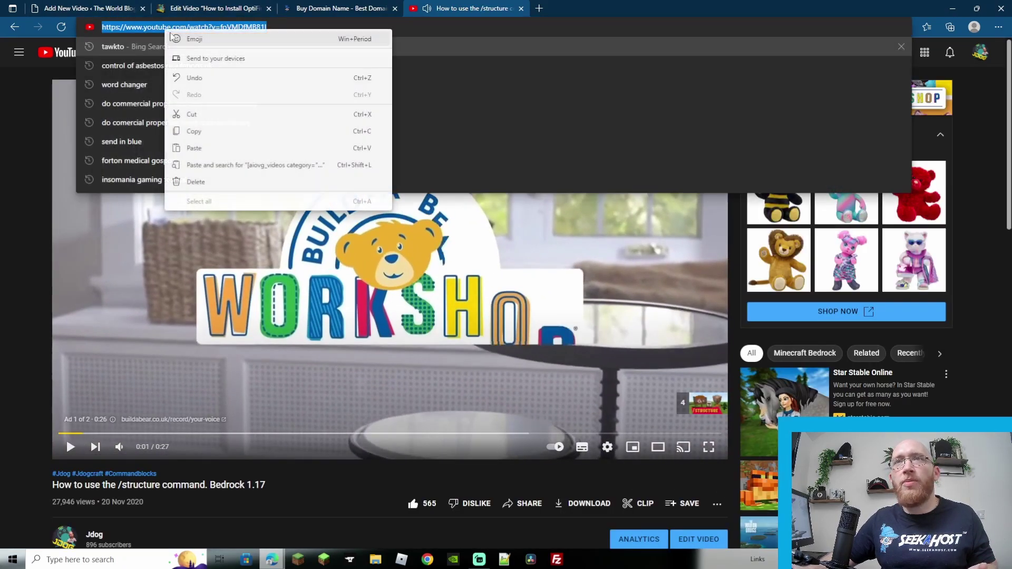
click(206, 131)
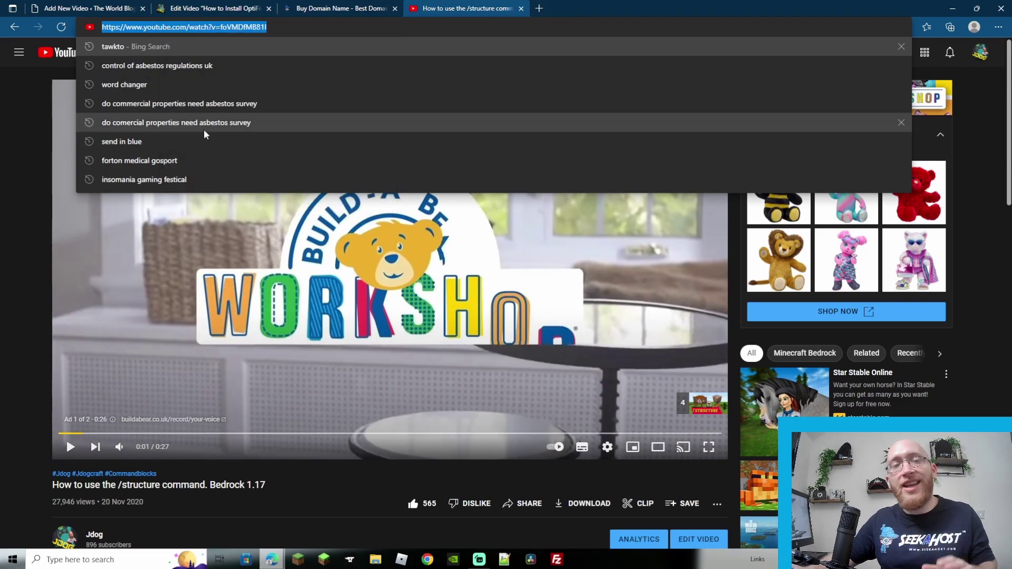
Step: Title the new video "How to use the structure command" and add a description explaining the command for bedrock and the 1.16.100 update
click(129, 10)
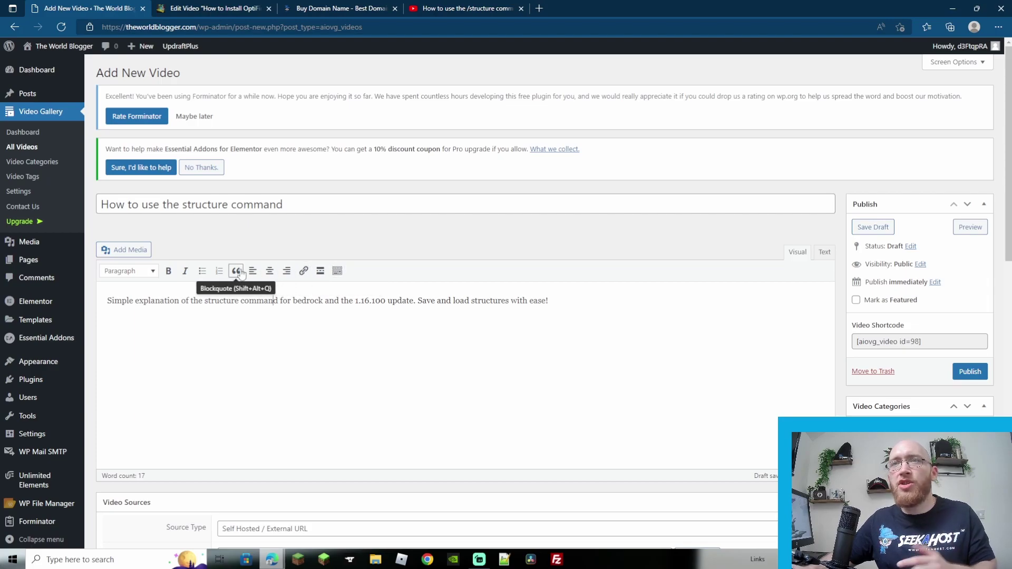
click(129, 271)
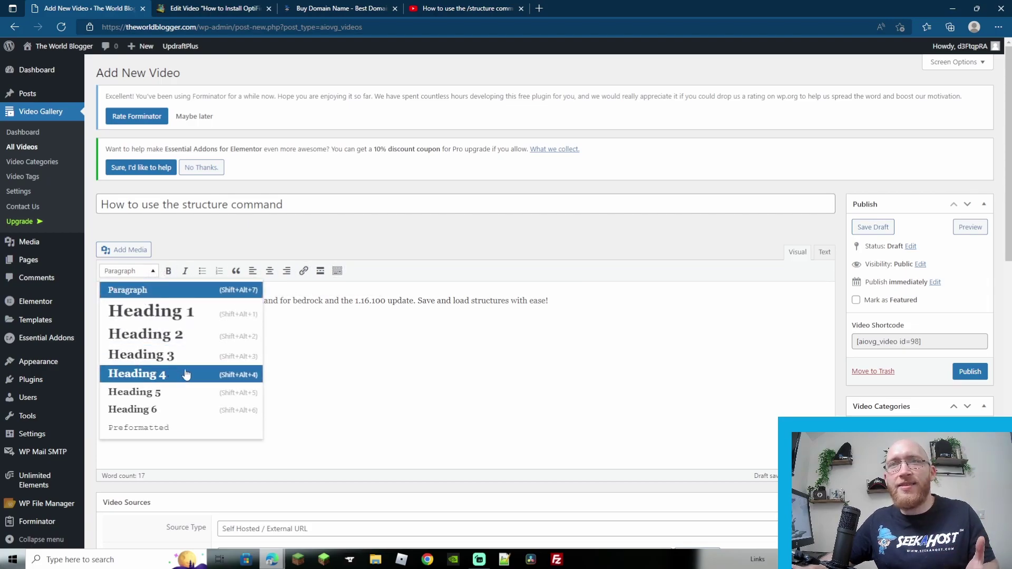
key(Escape)
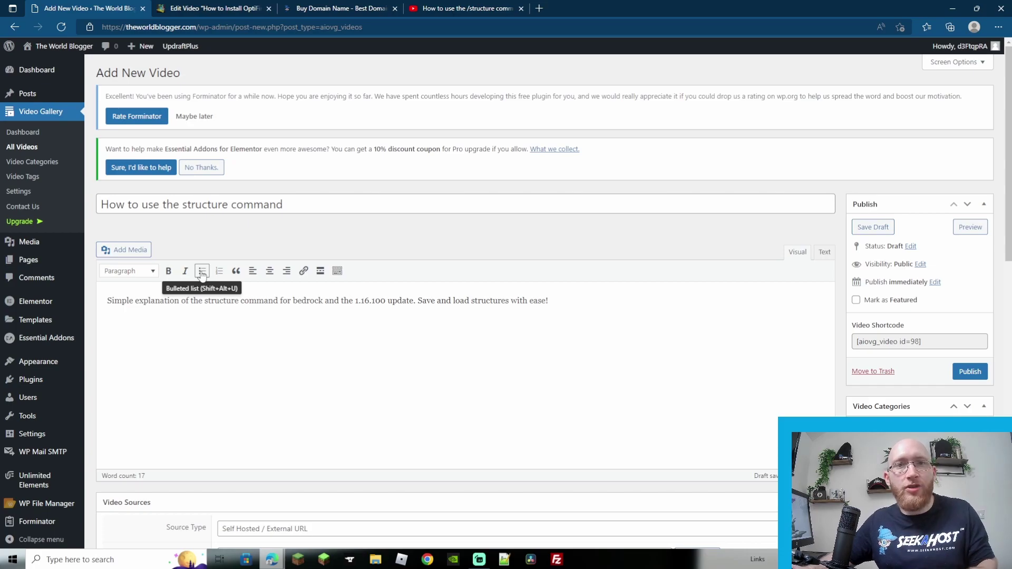
Step: Set the video source to YouTube with the copied link and pick flyerdesign_15032022_230236.png as its image
scroll(291, 383, down, 3)
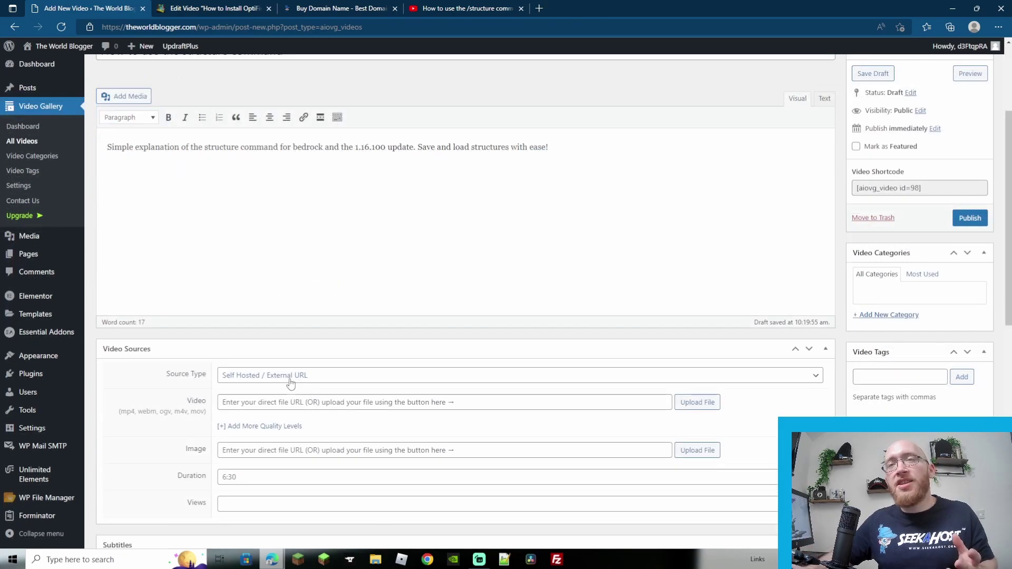
click(291, 375)
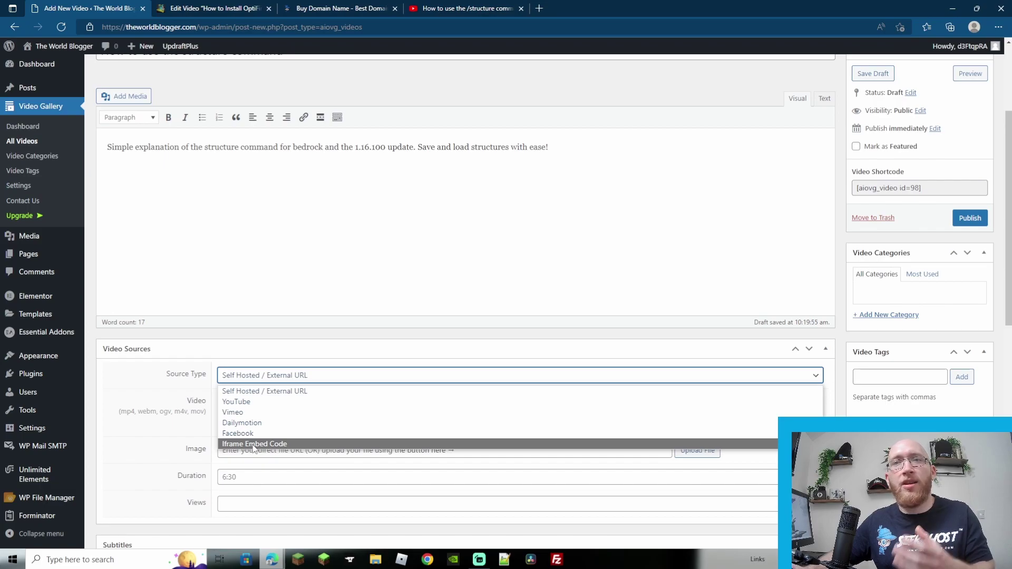
click(436, 379)
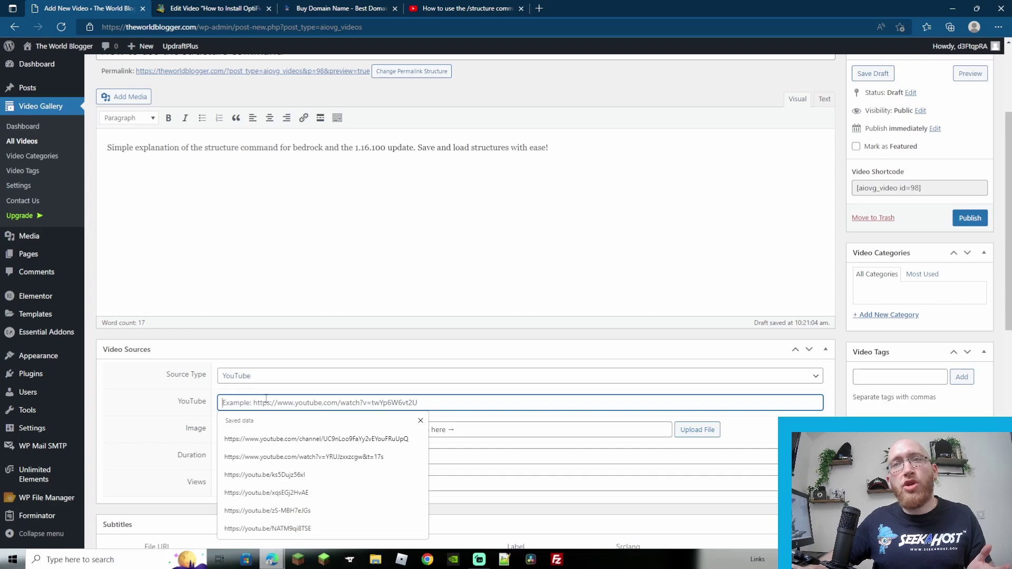
key(ctrl+v)
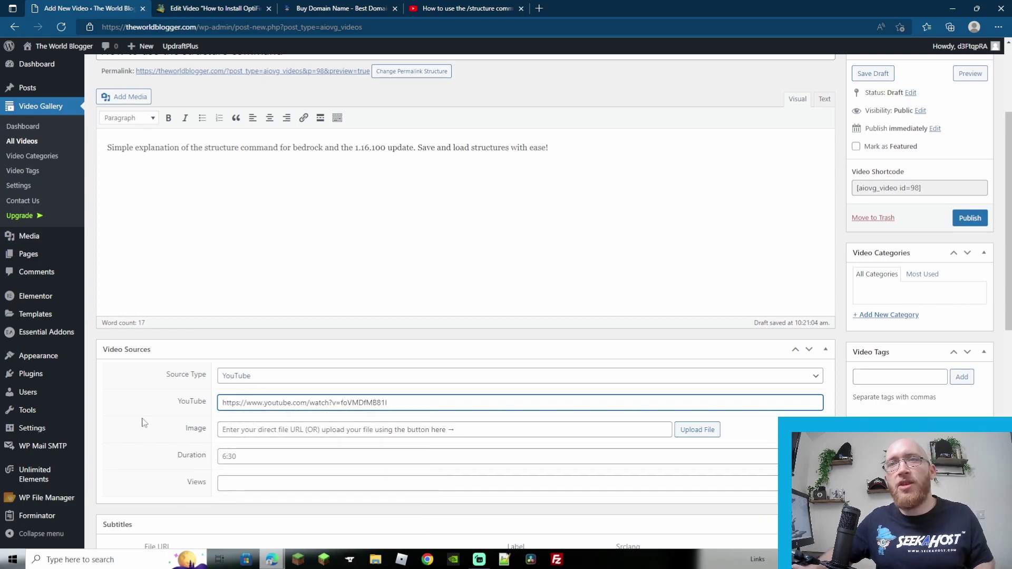
click(692, 430)
double_click(490, 161)
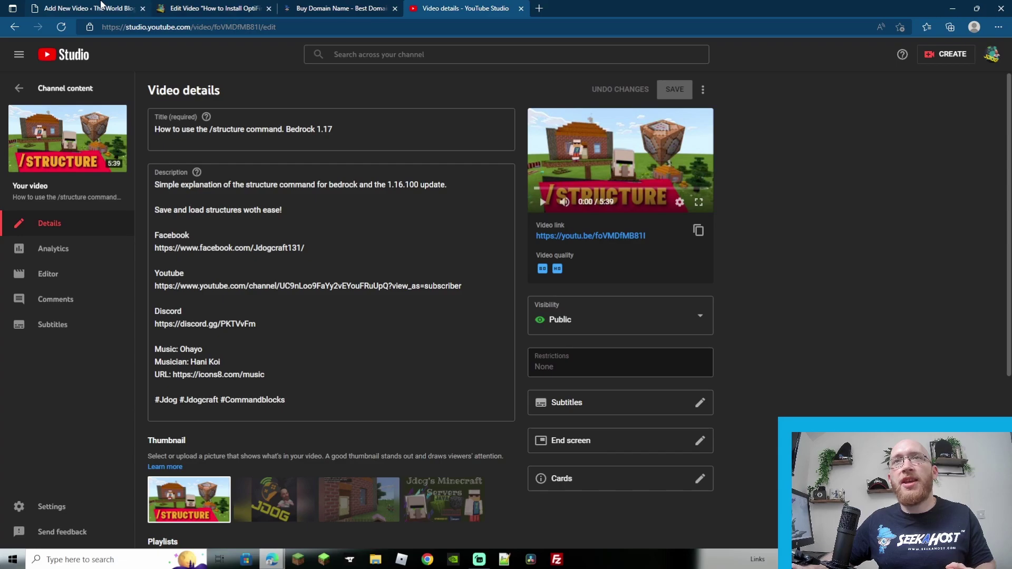
Step: Set the new video's duration to 5:39 and its views to 120
click(108, 6)
click(242, 309)
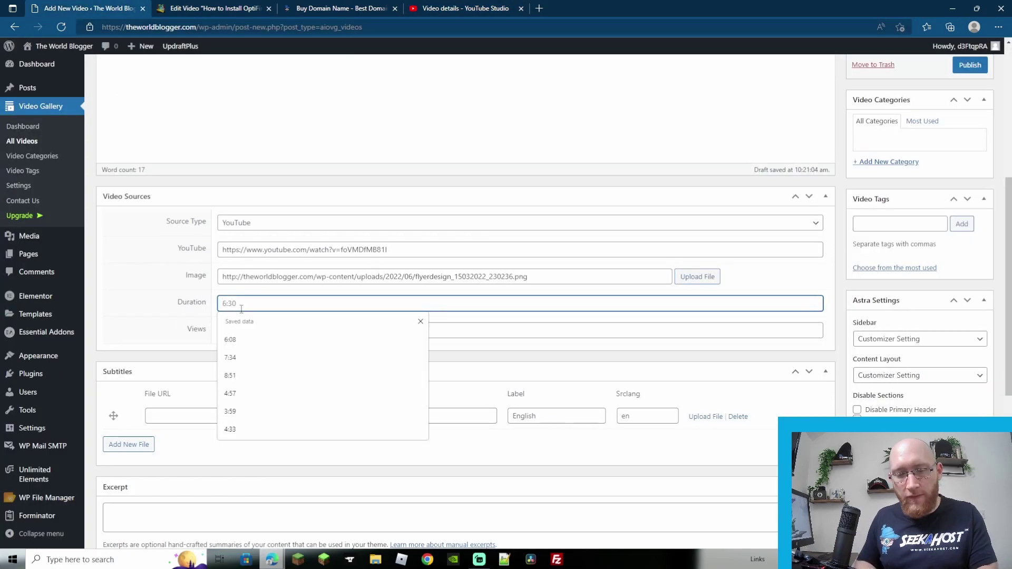
text(5:39)
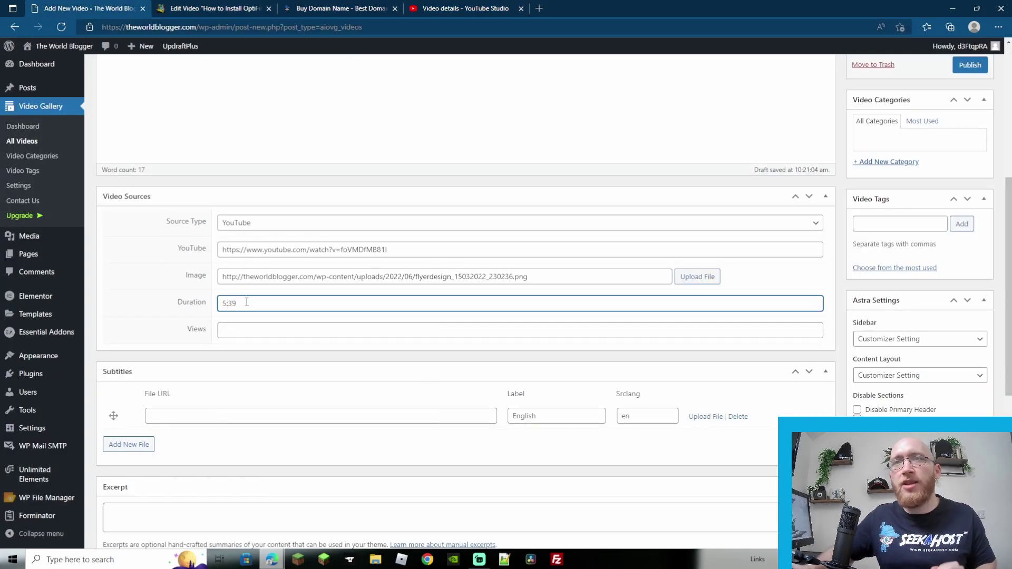
click(152, 330)
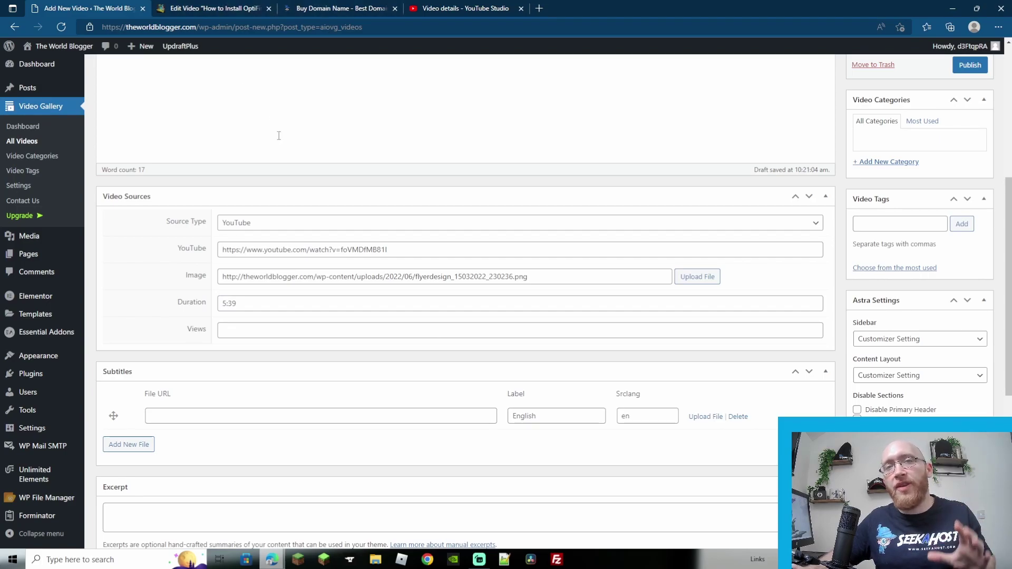
click(240, 329)
text(120)
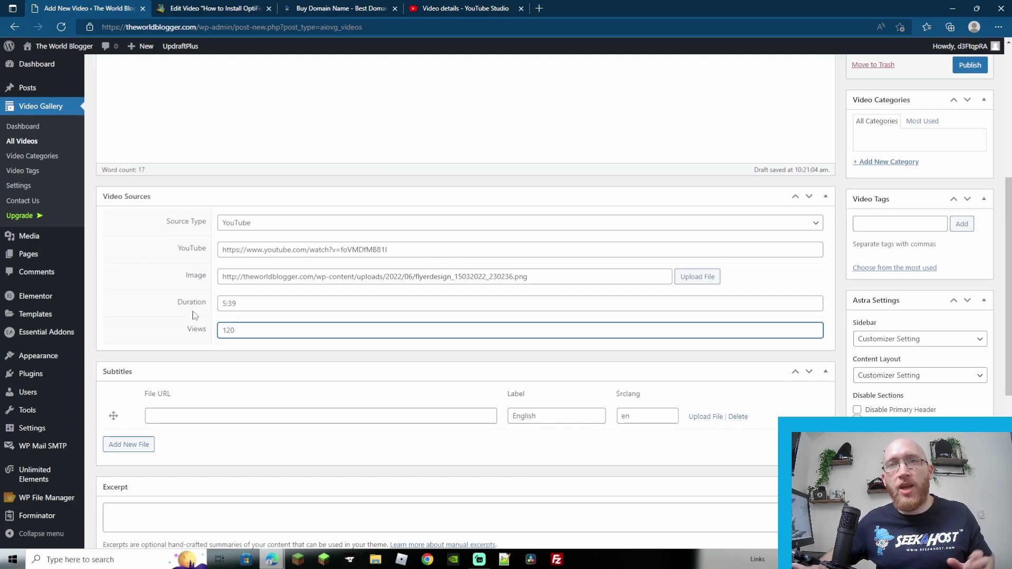
click(143, 319)
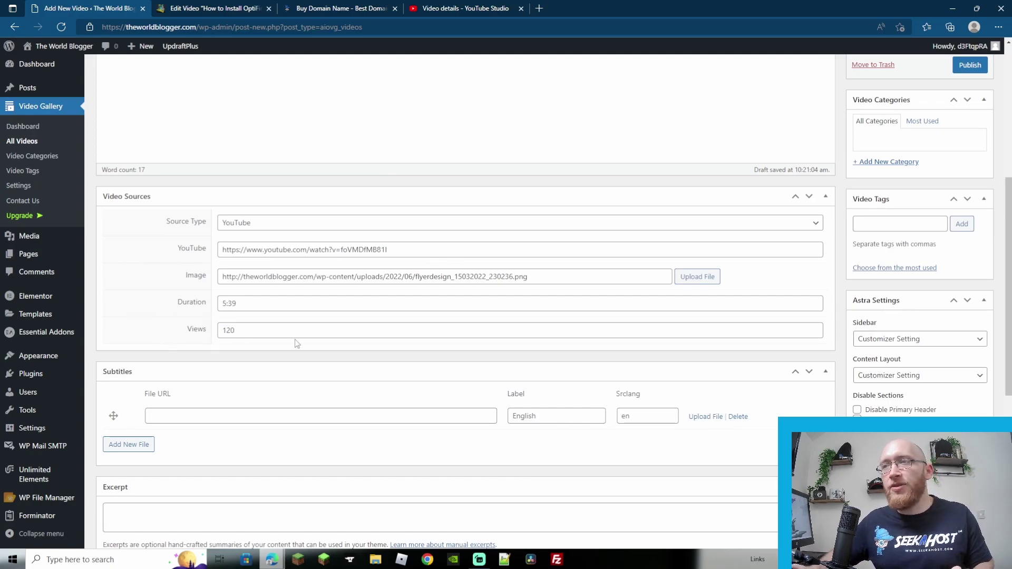
Step: Examine the new video's subtitles, excerpt, custom fields, discussion and author options
scroll(297, 343, down, 2)
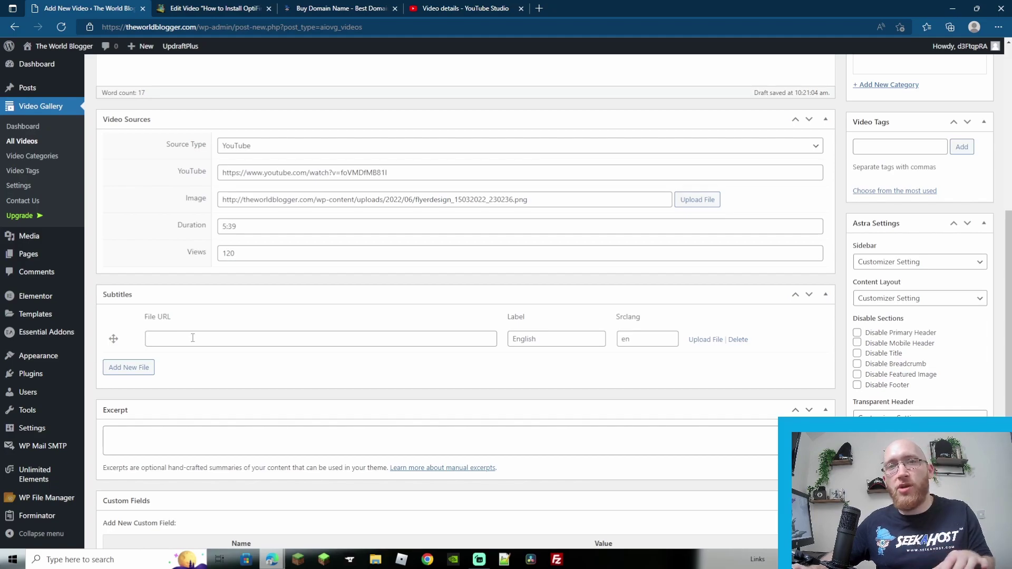
scroll(209, 339, down, 4)
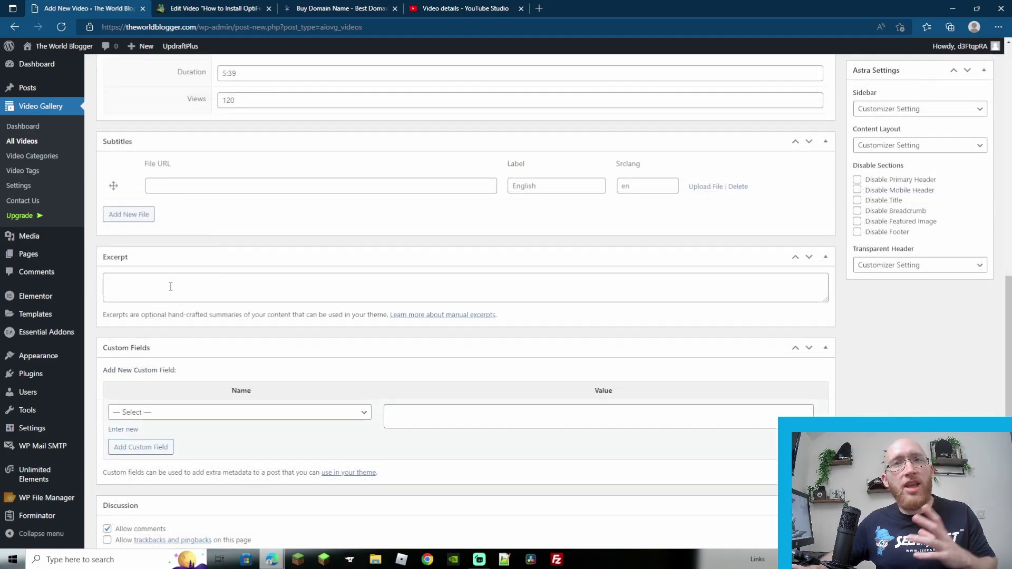
scroll(170, 286, down, 2)
click(168, 333)
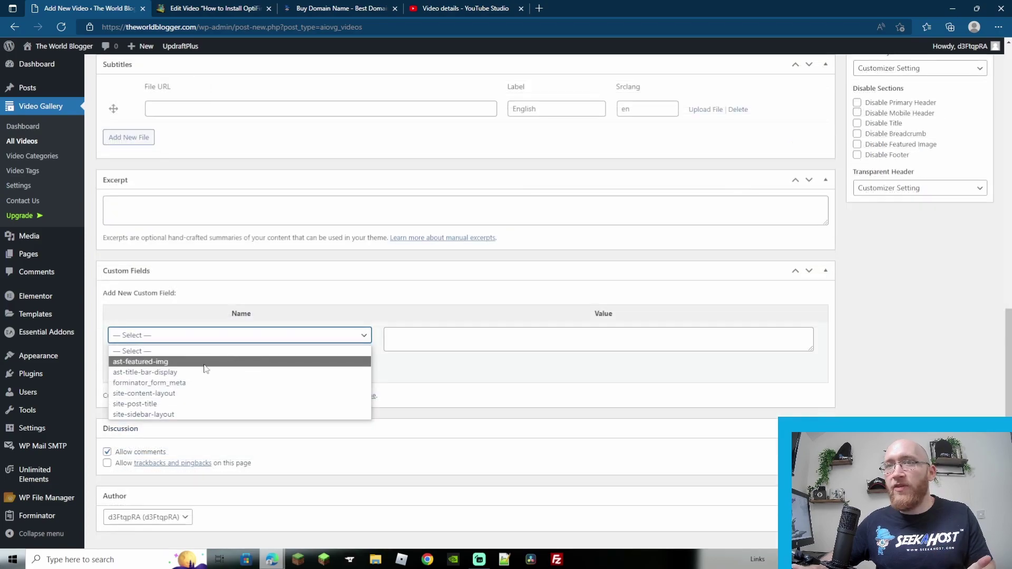
scroll(105, 431, down, 1)
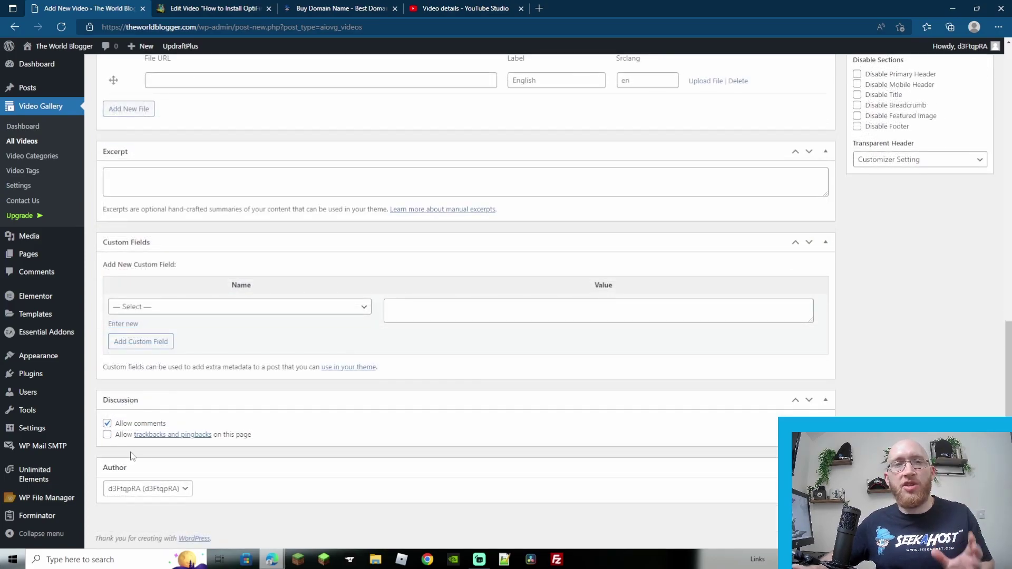
scroll(188, 493, up, 20)
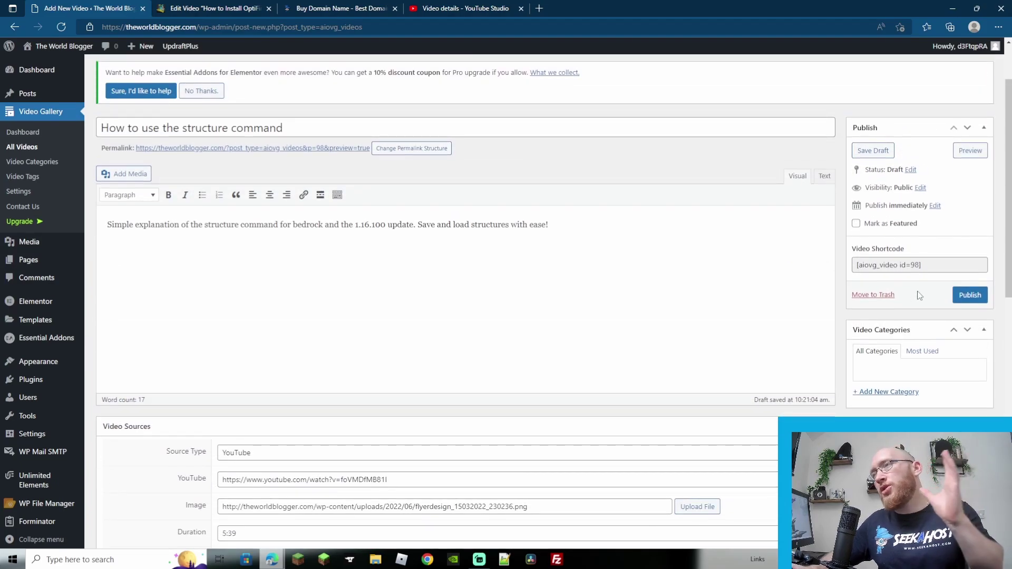
Step: Create the video category "Video" and assign it to the new video
scroll(919, 289, down, 2)
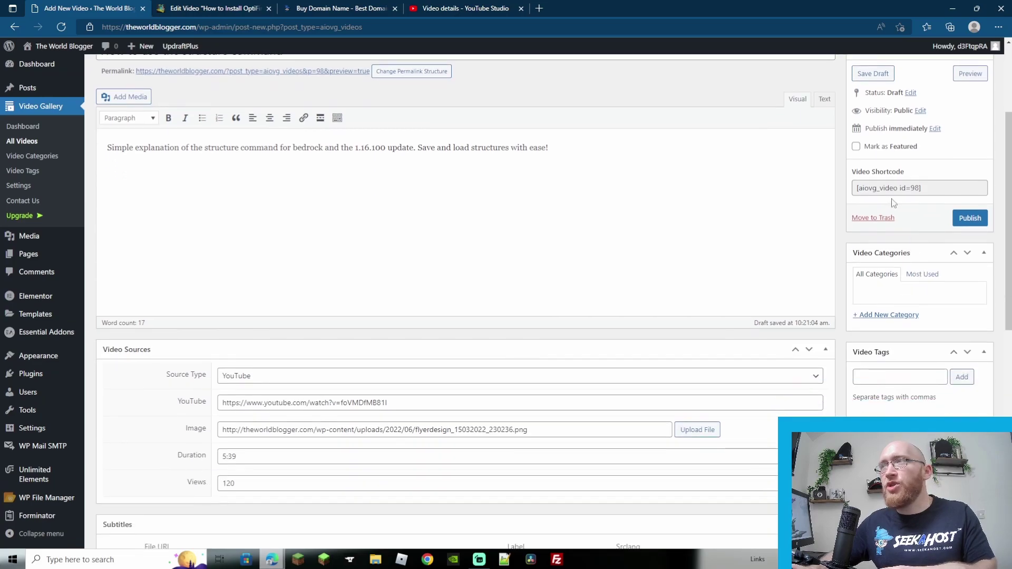
scroll(899, 202, up, 2)
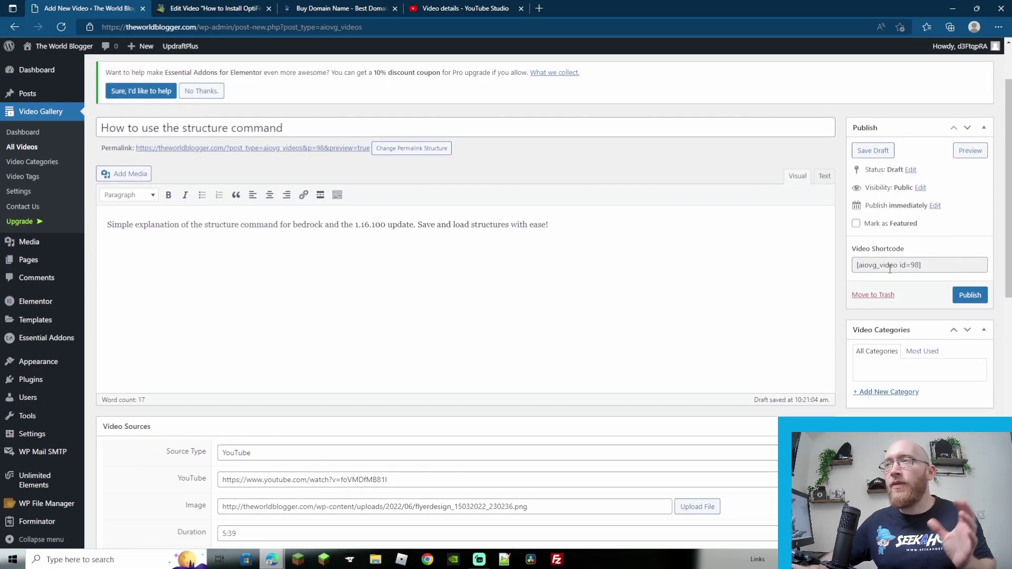
scroll(890, 269, down, 2)
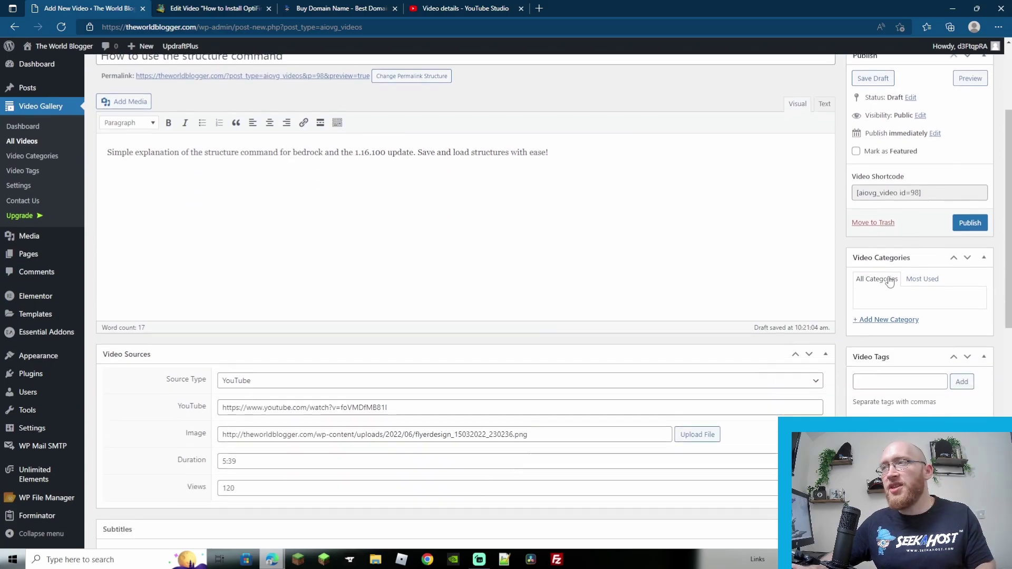
click(887, 317)
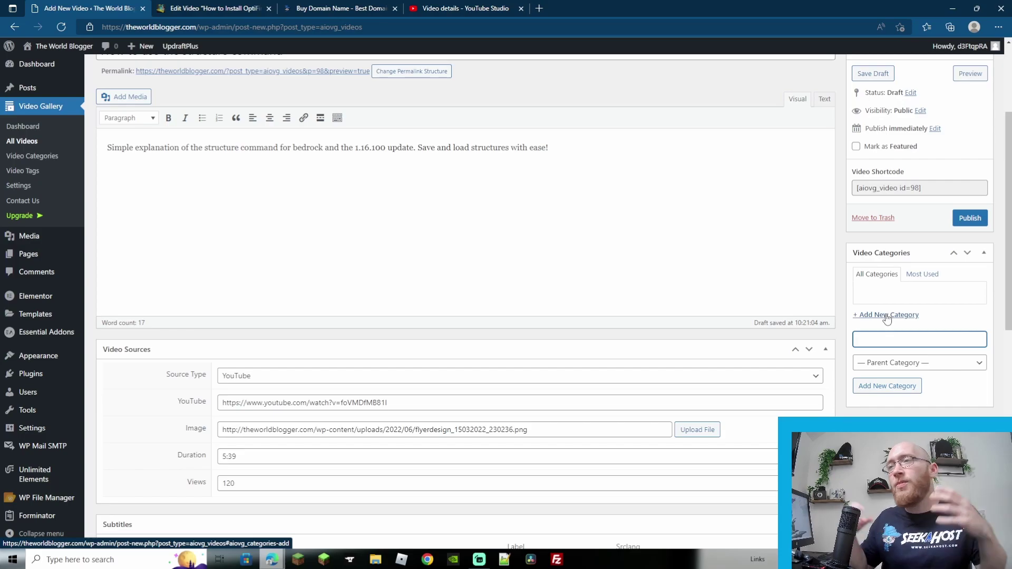
scroll(904, 397, down, 2)
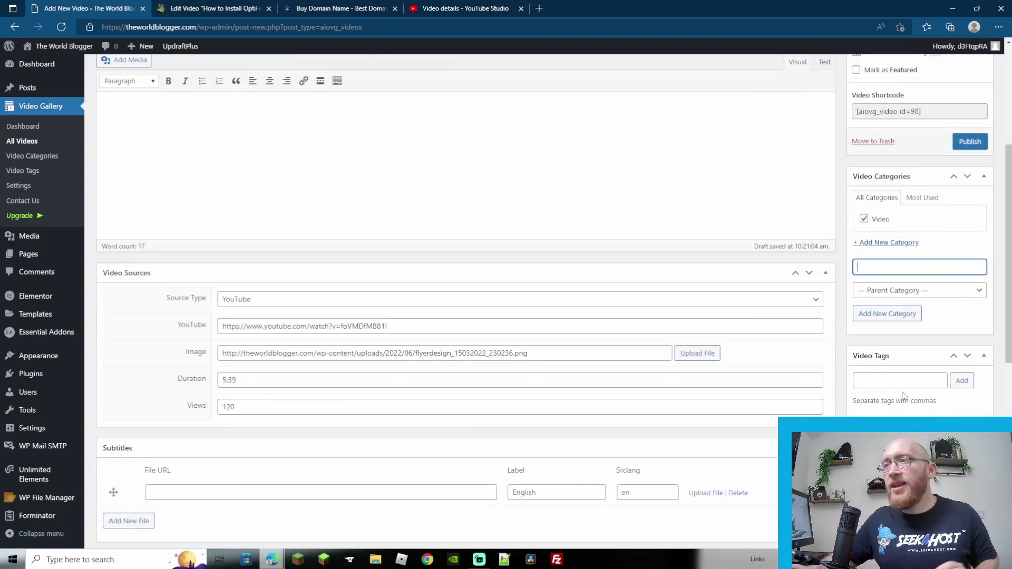
Step: Add the tag "optifine" to the new video and publish it
click(878, 383)
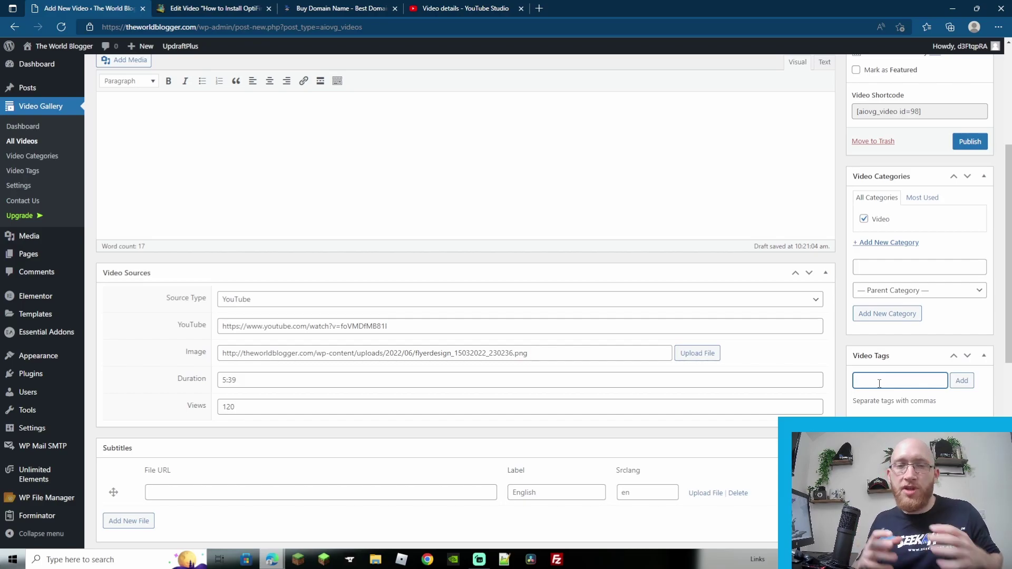
scroll(878, 384, down, 4)
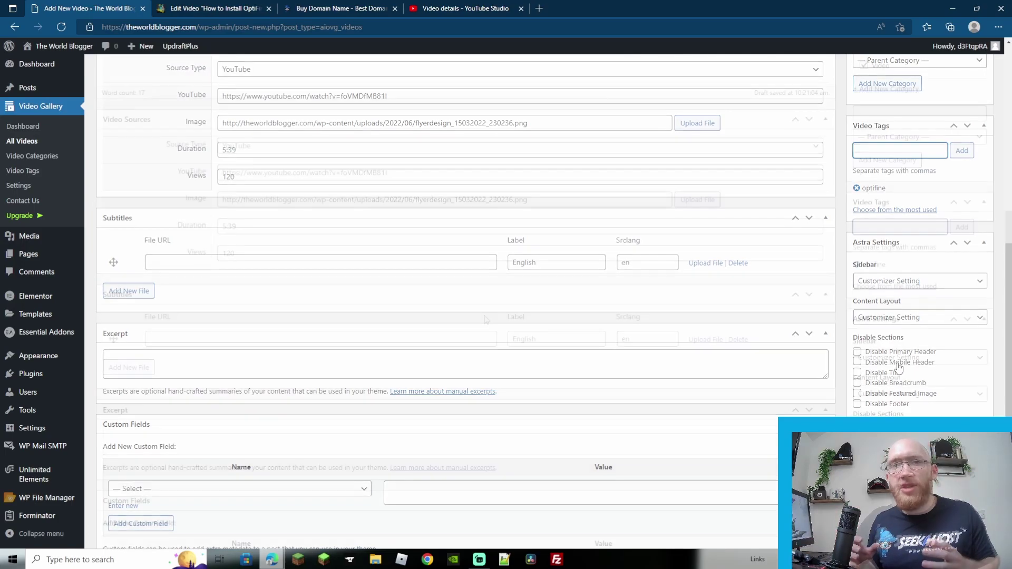
scroll(899, 367, up, 8)
click(960, 372)
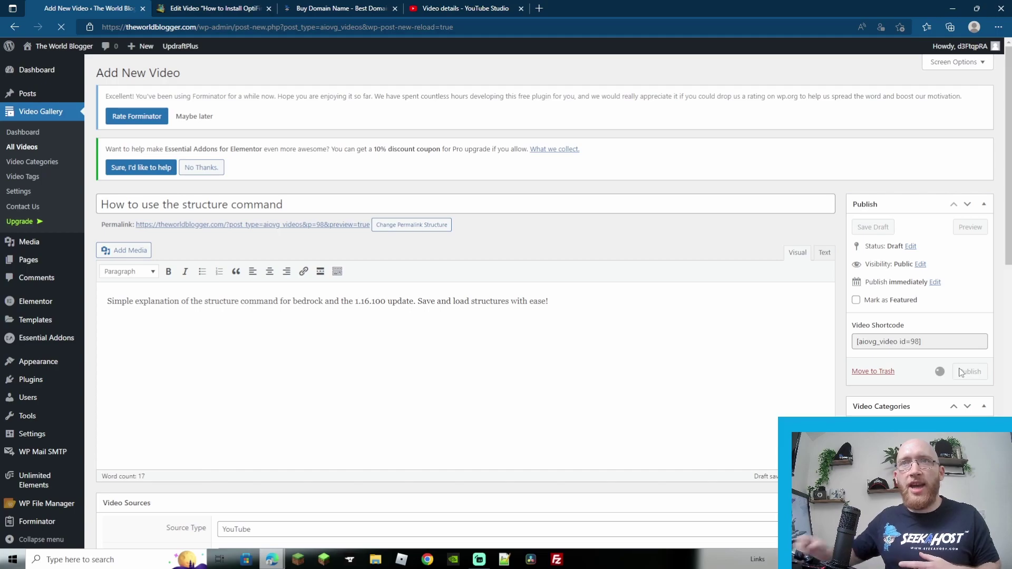
Step: Change the site's permalink structure to Post name and save the changes
click(391, 225)
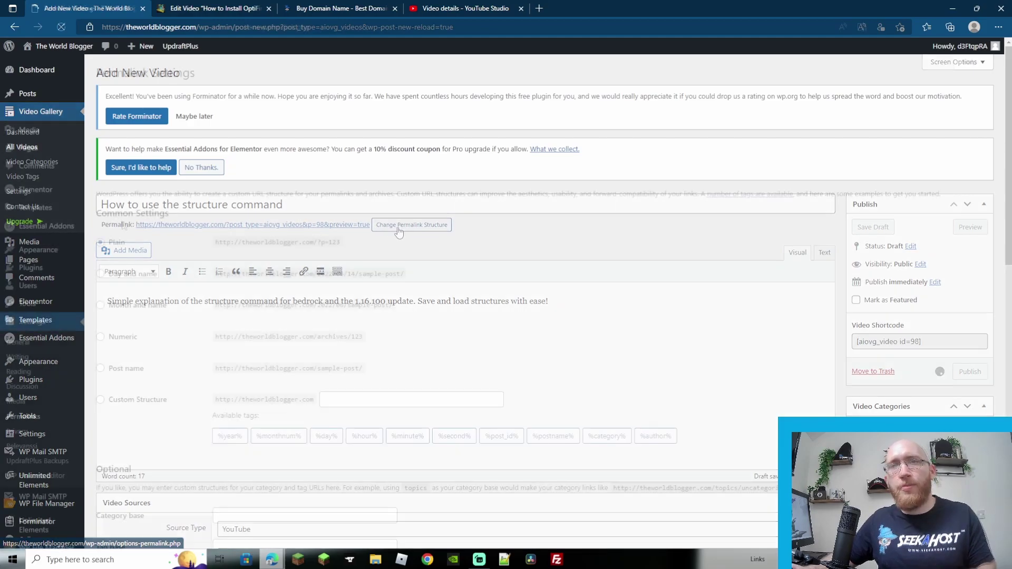
click(100, 369)
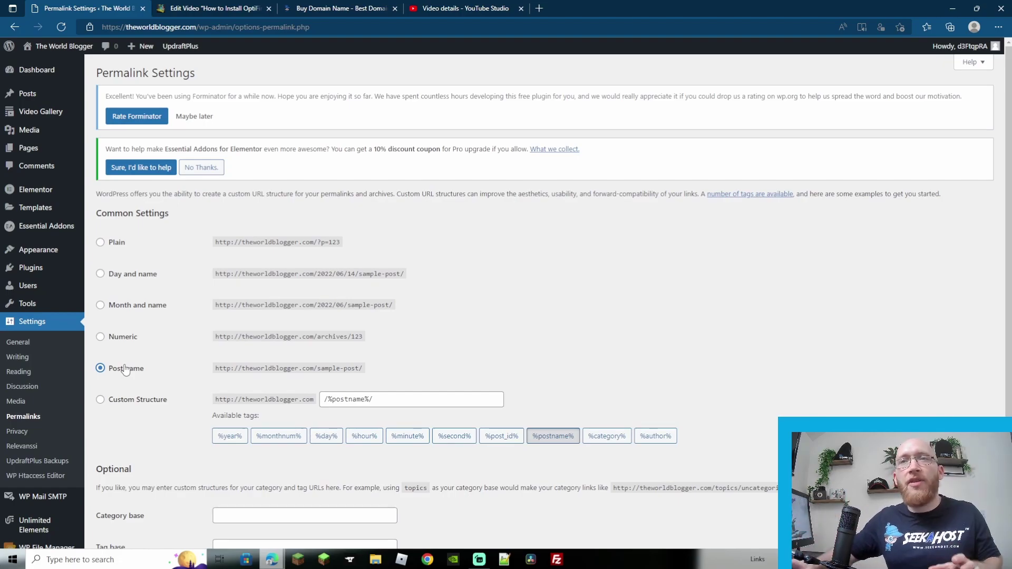
scroll(140, 464, down, 2)
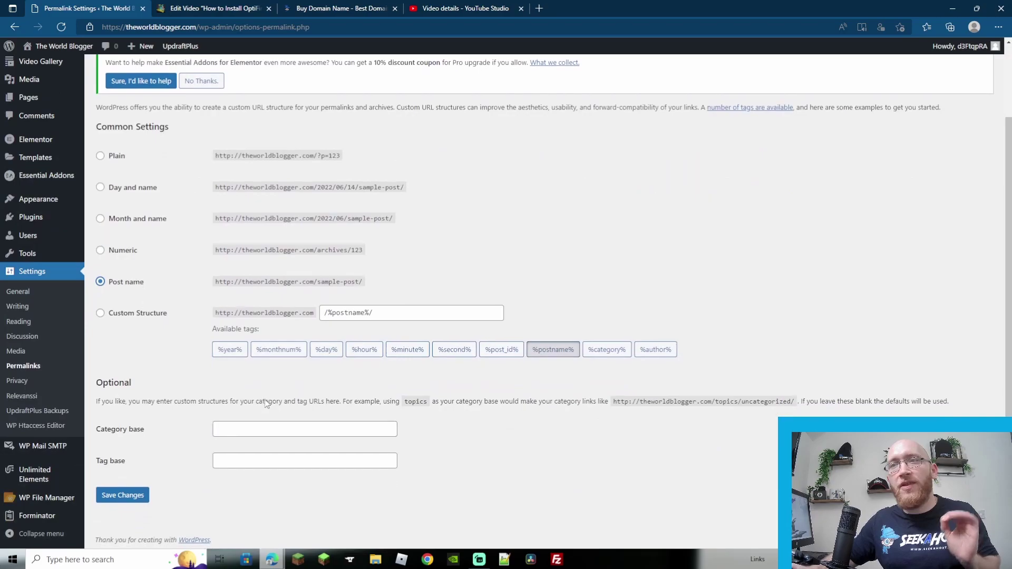
click(132, 499)
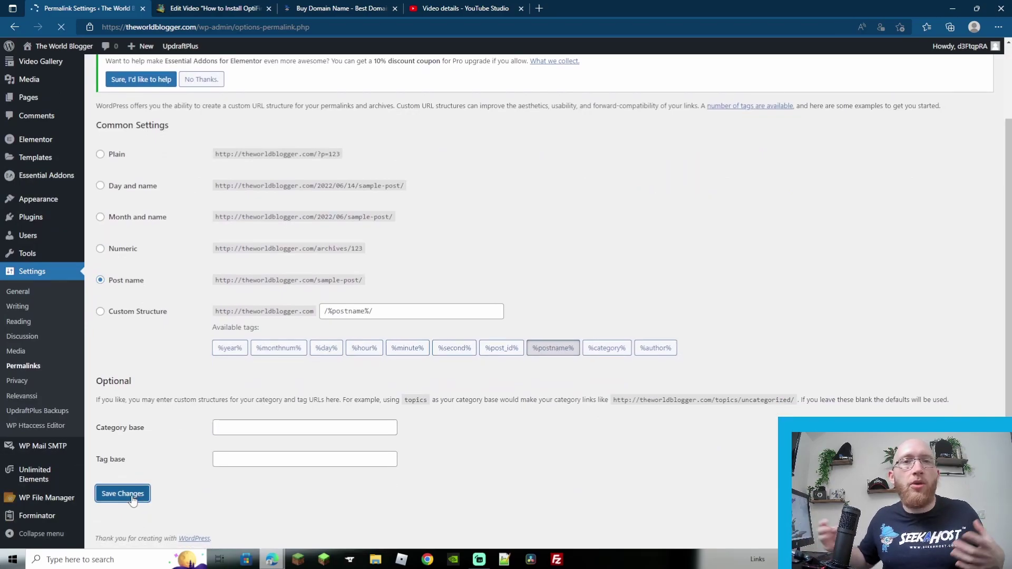
Step: Examine the full video list on The World Blogger, and the one on Jdog's Official Site
mouse_move(35, 116)
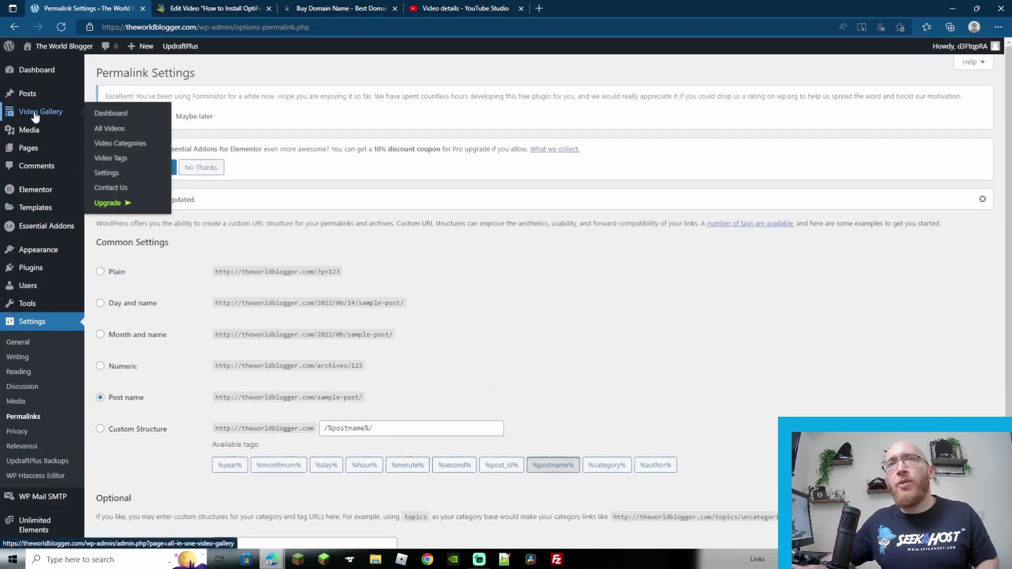
click(110, 131)
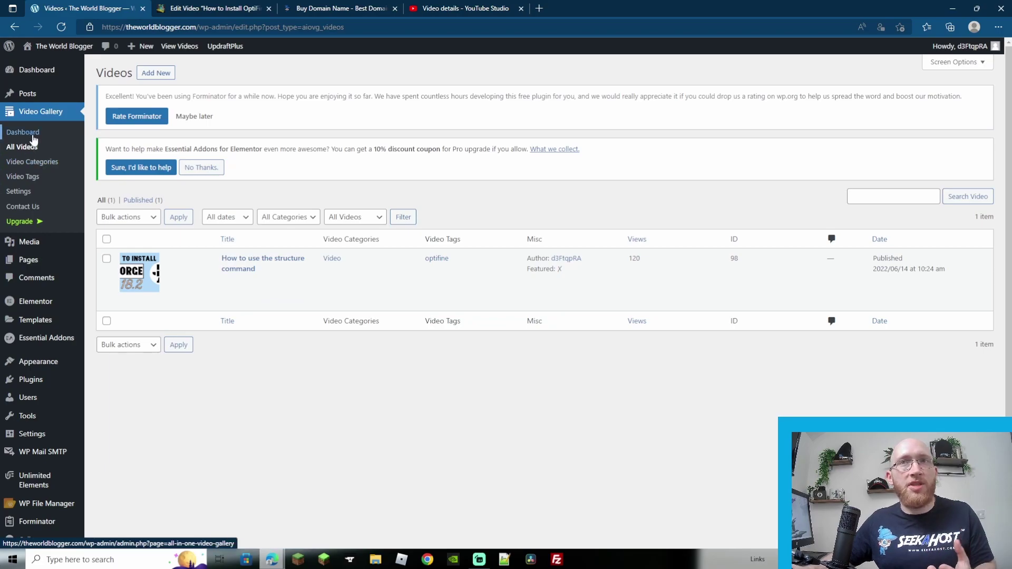
click(199, 9)
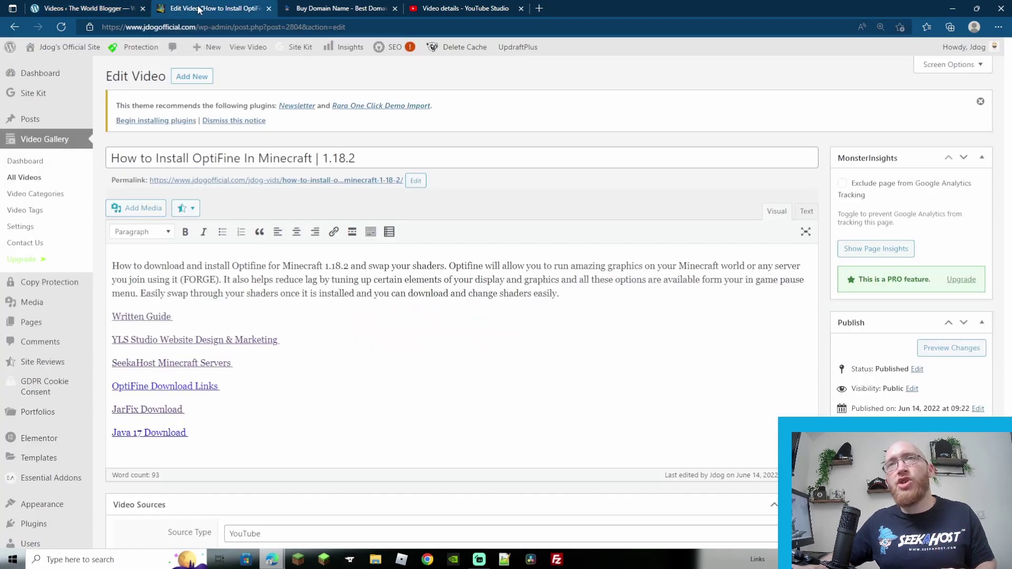
click(24, 179)
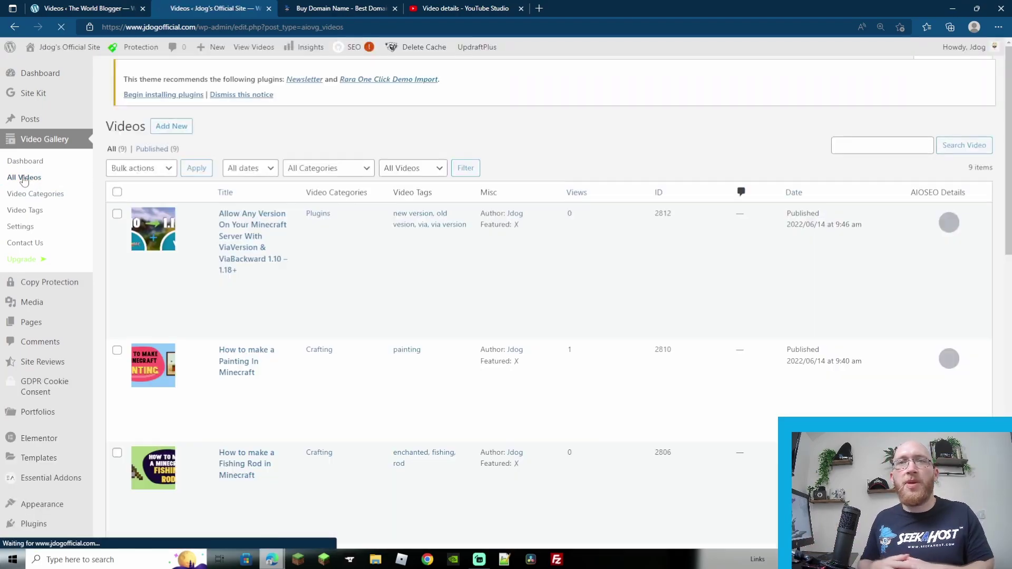
scroll(358, 298, down, 15)
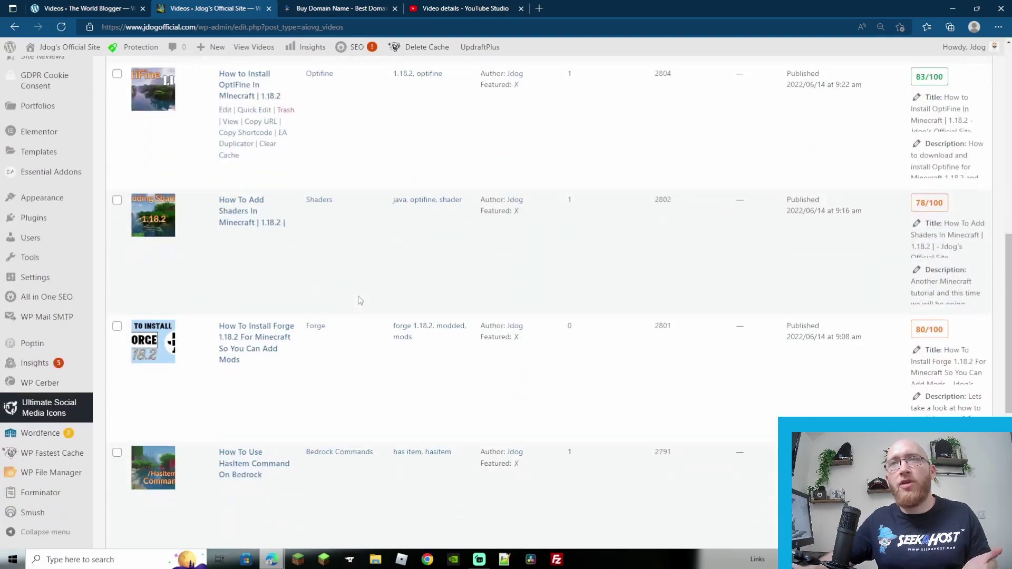
scroll(358, 300, up, 9)
scroll(359, 300, up, 6)
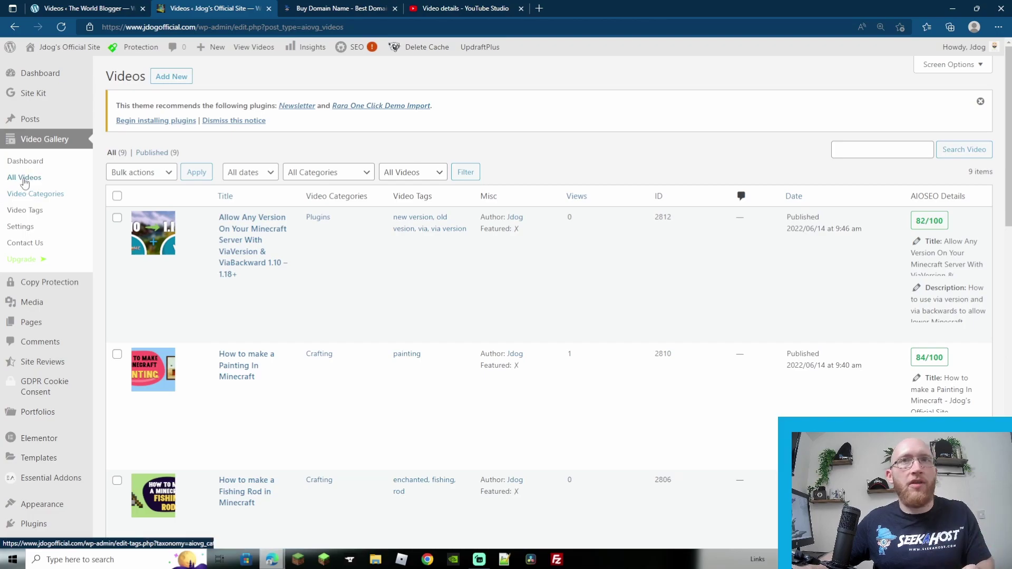
Step: Open the Shortcode Builder on Jdog's Official Site and choose the Video Gallery shortcode type with the Classic template
click(22, 164)
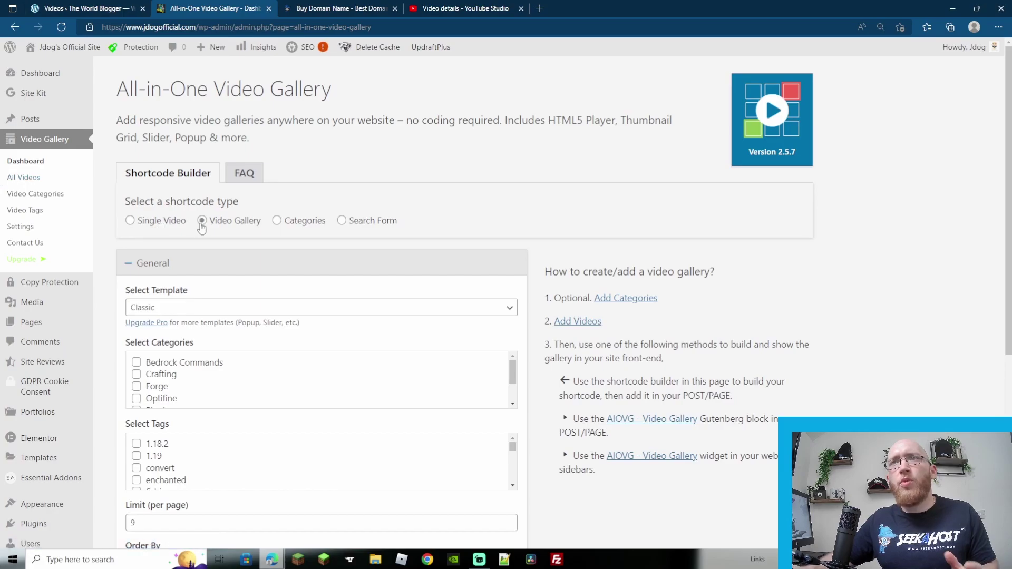
click(130, 221)
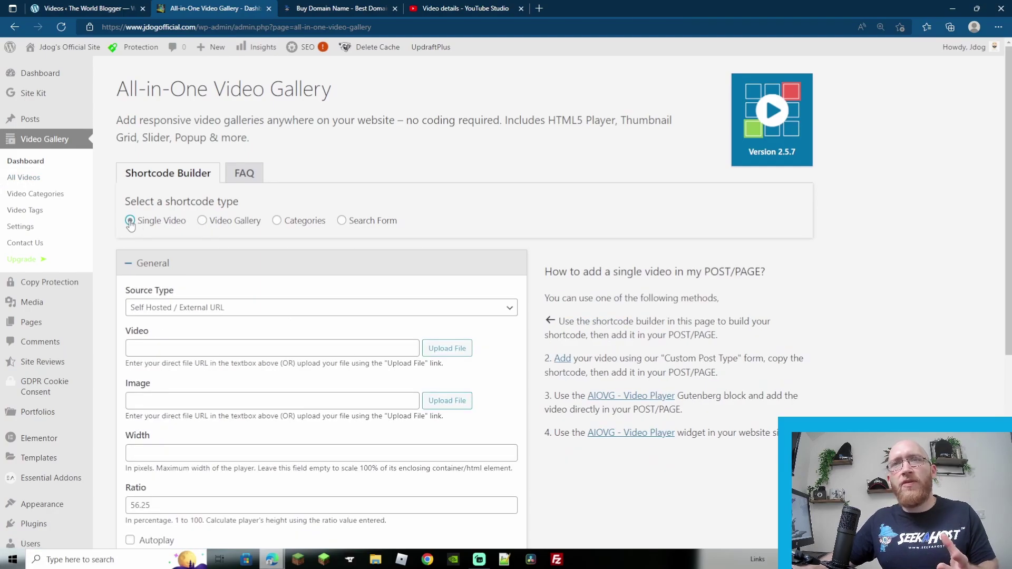
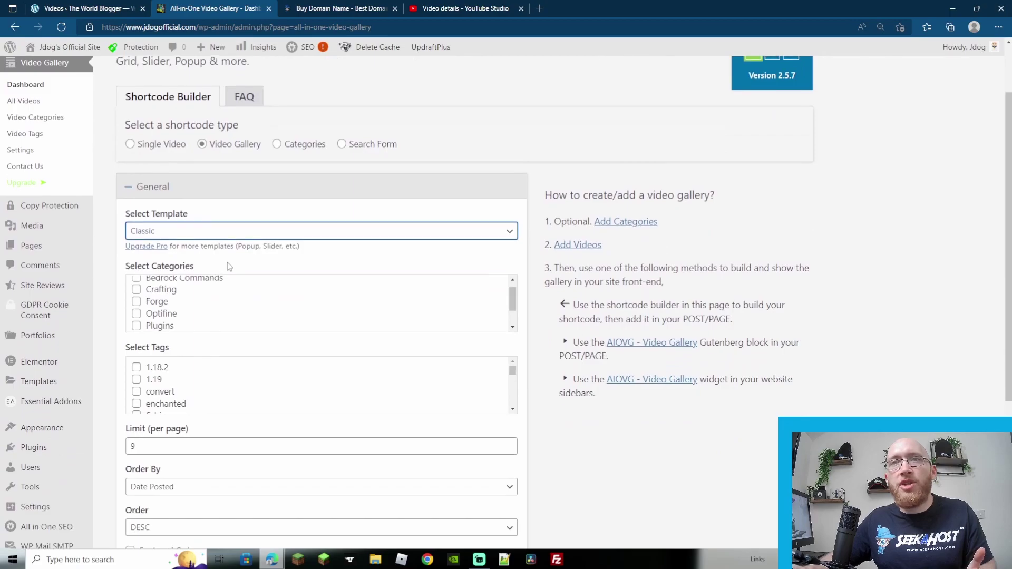
scroll(427, 298, down, 1)
scroll(427, 298, up, 2)
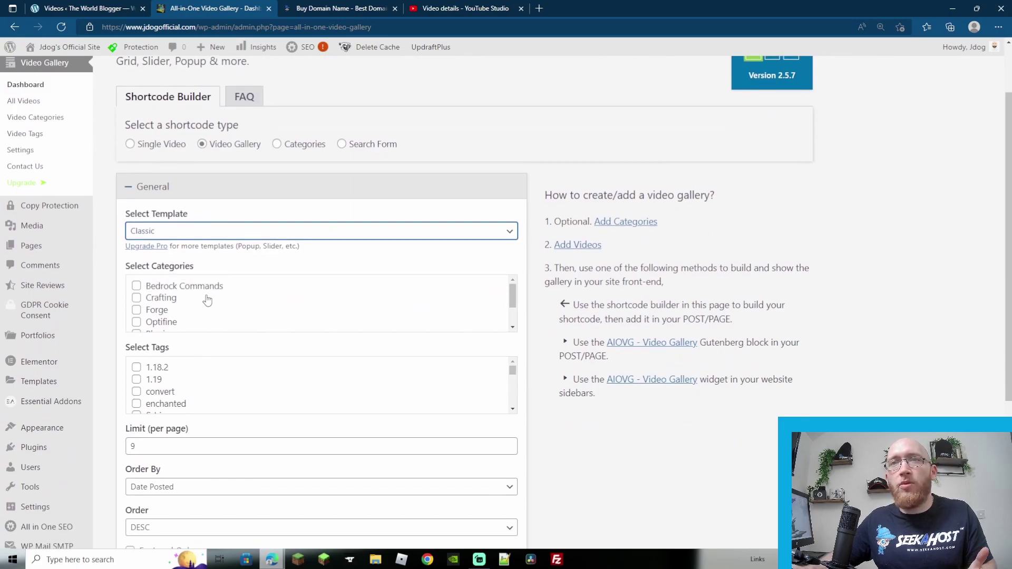
Step: Include the categories Bedrock Commands, Crafting, Forge, Optifine, Plugins, Shaders and World Conversion in the gallery shortcode
click(136, 286)
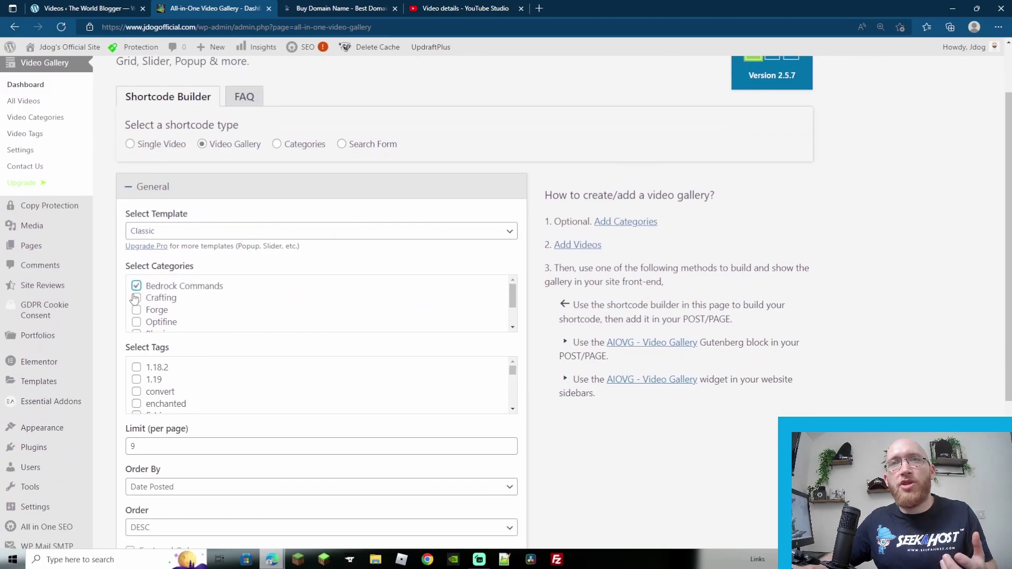
click(136, 297)
click(137, 310)
scroll(149, 313, down, 1)
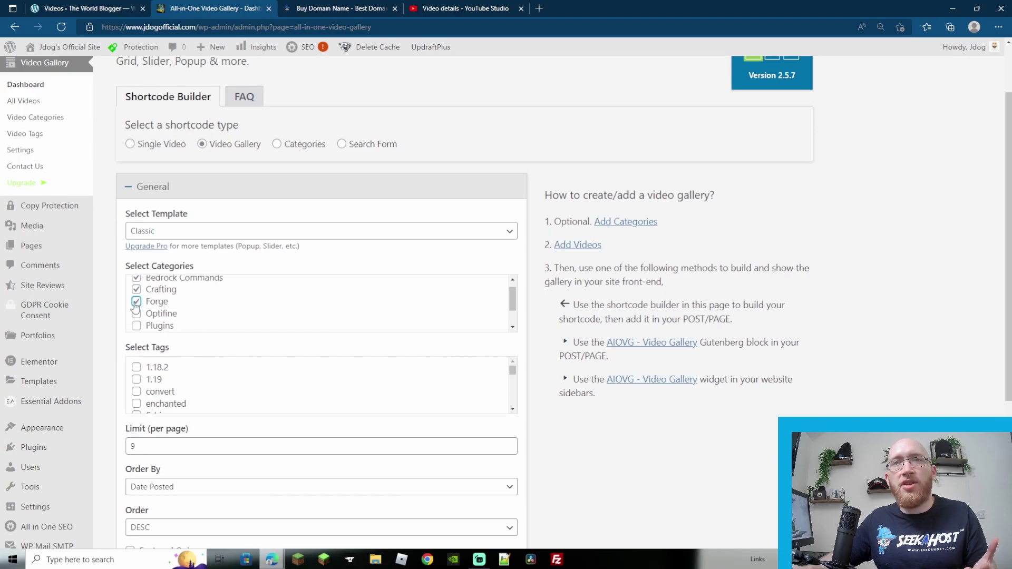
click(136, 314)
scroll(132, 324, down, 1)
click(136, 317)
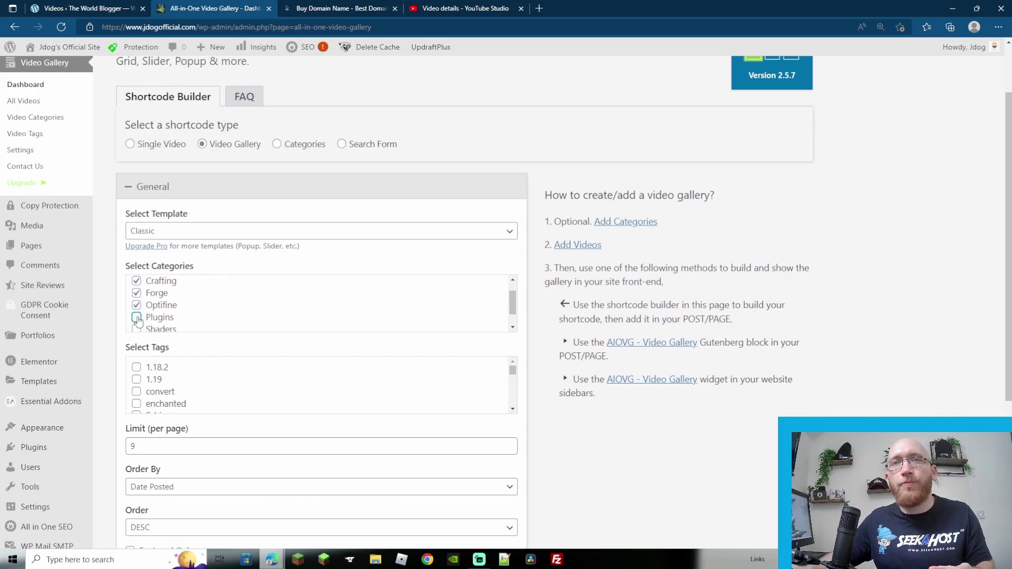
scroll(138, 316, down, 1)
click(136, 311)
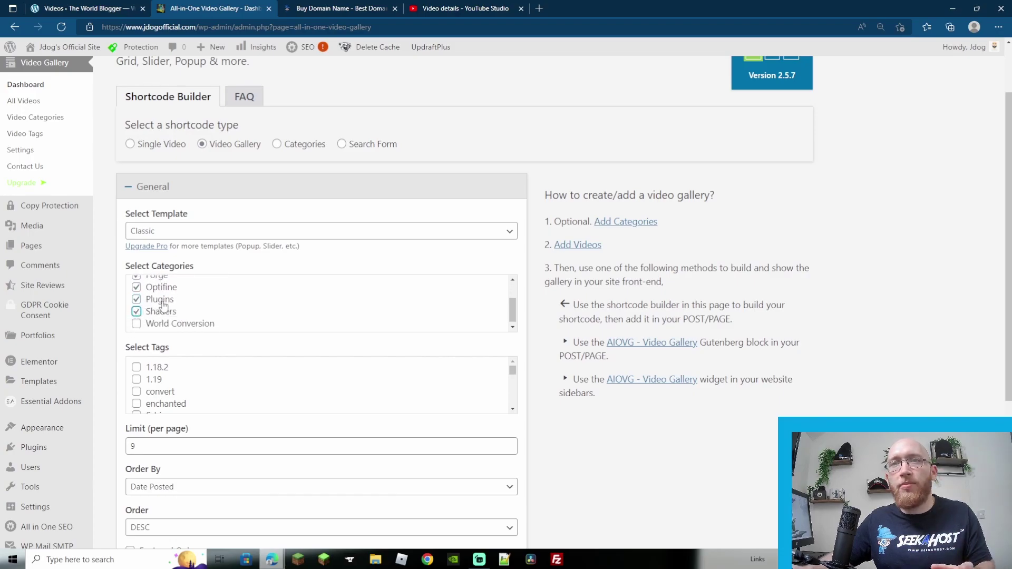
click(136, 323)
Step: Order the gallery by Views Count, keeping the limit of 9 per page and the DESC order
scroll(174, 189, down, 3)
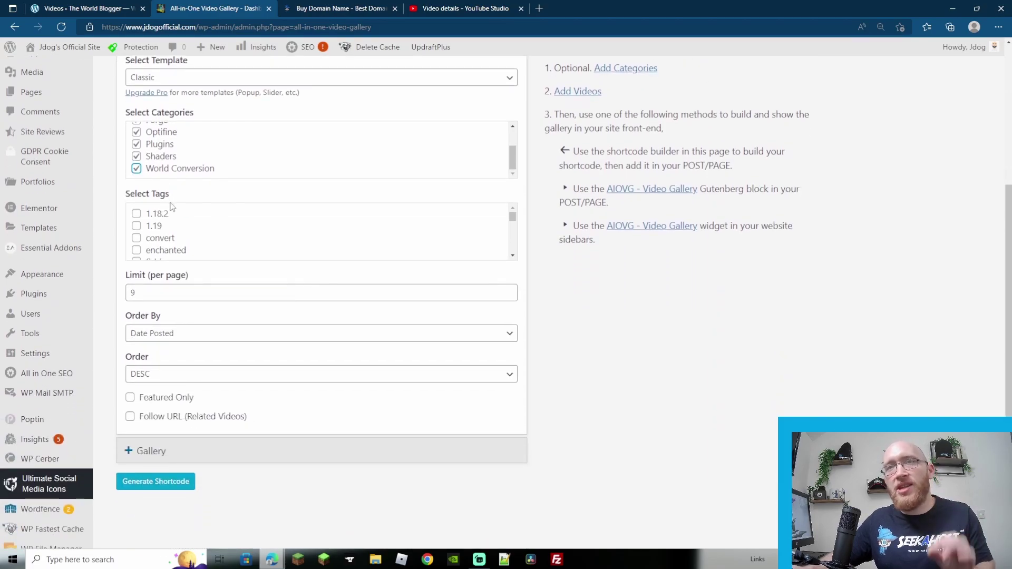
double_click(130, 292)
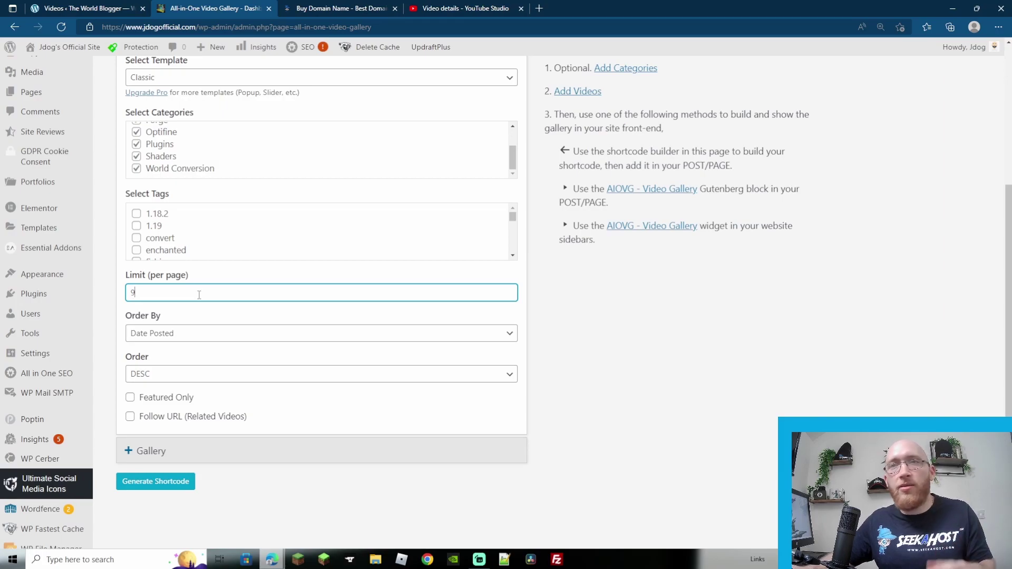
click(181, 335)
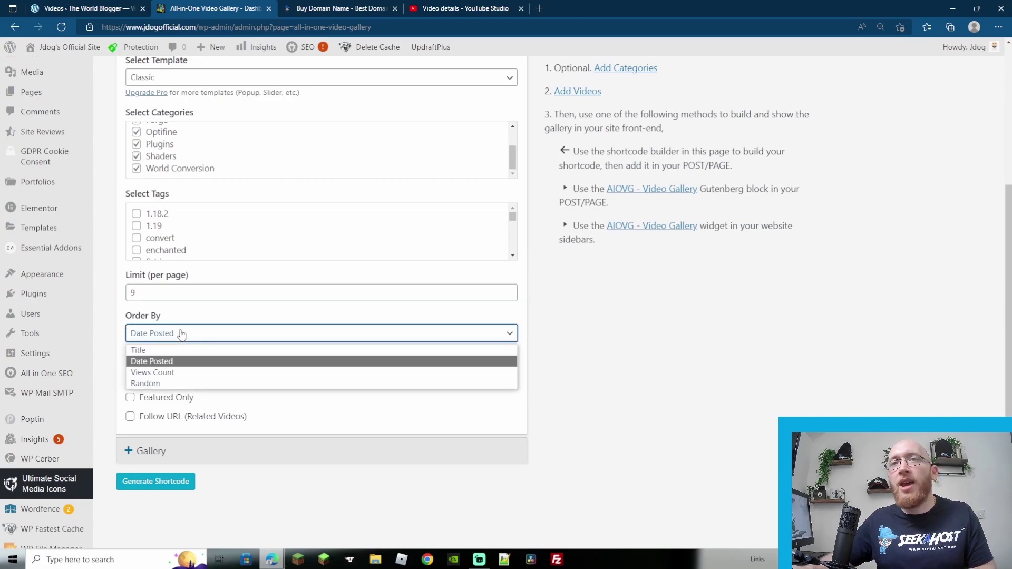
click(160, 373)
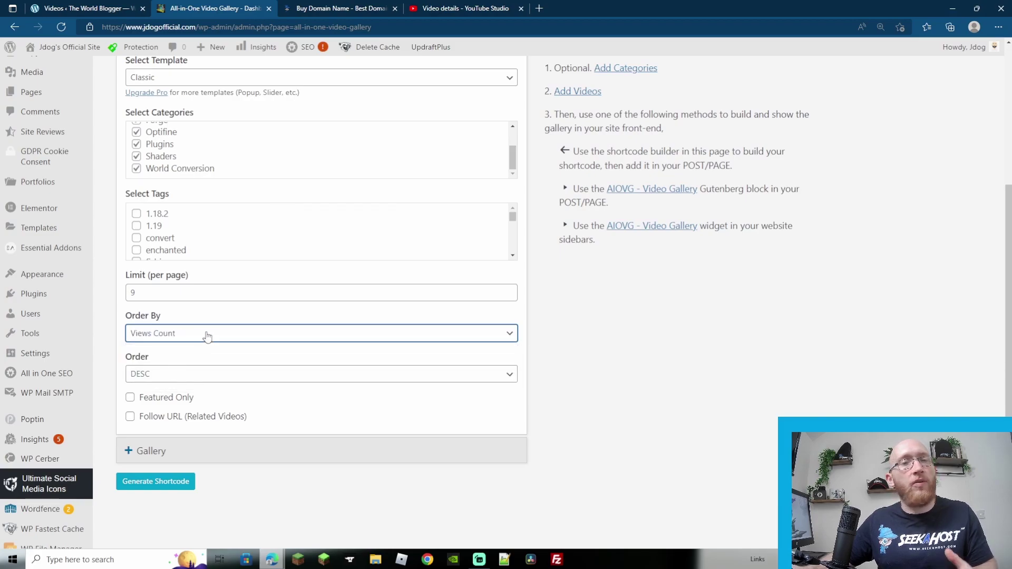
click(238, 375)
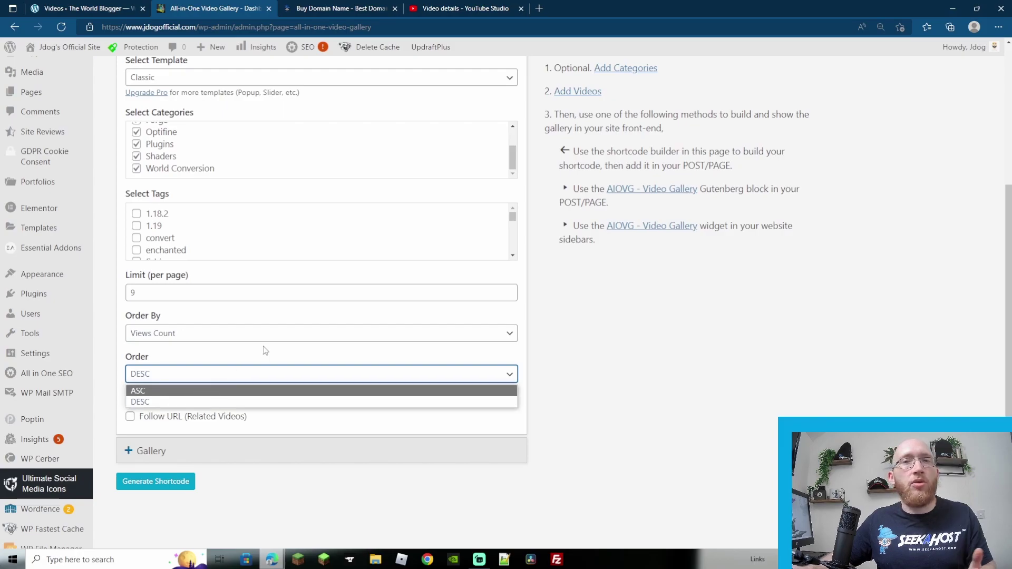
click(255, 355)
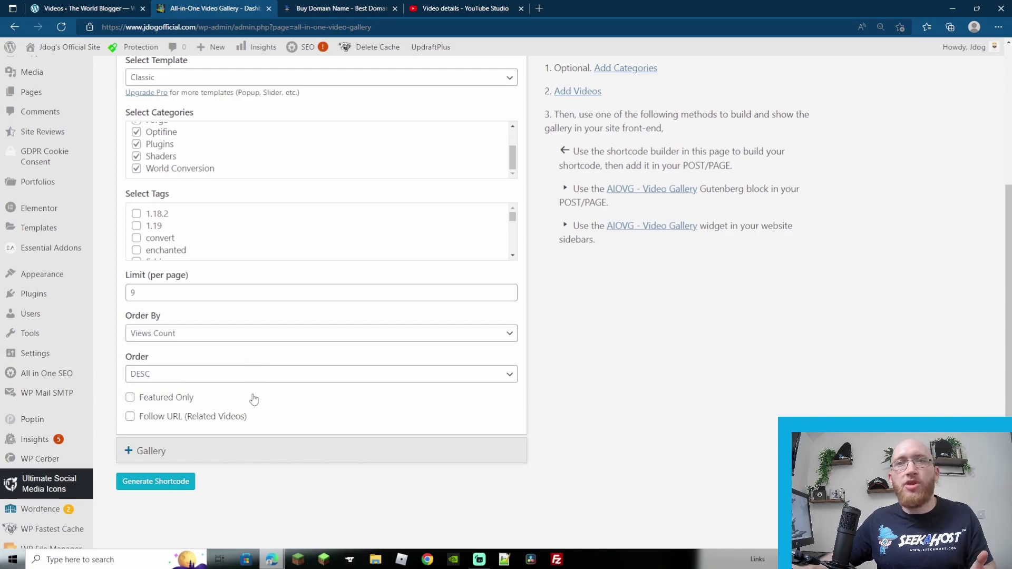
click(131, 401)
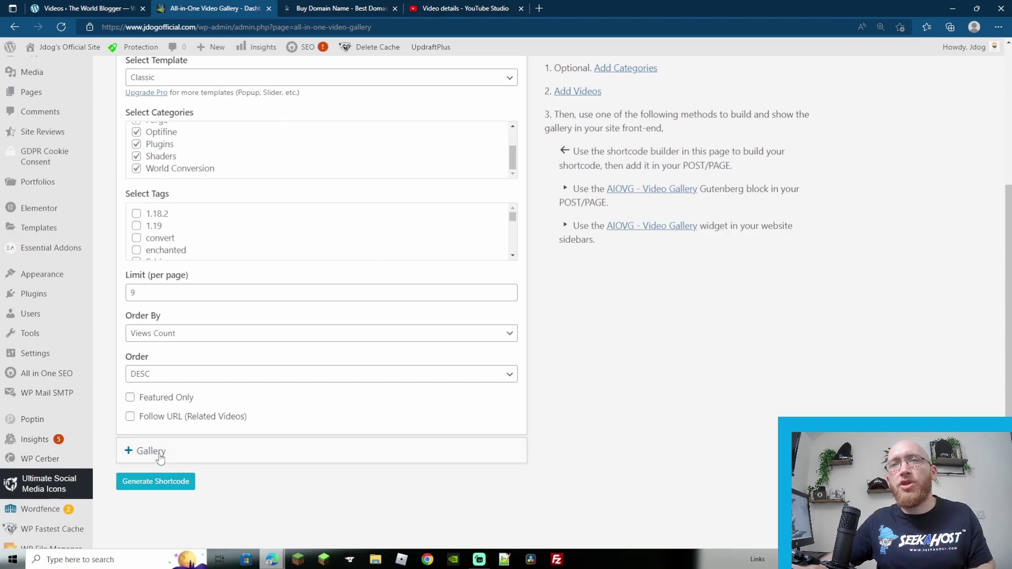
Step: Examine the shortcode's Gallery options for columns, thumbnail image position and the details shown or hidden
click(151, 451)
scroll(153, 369, down, 7)
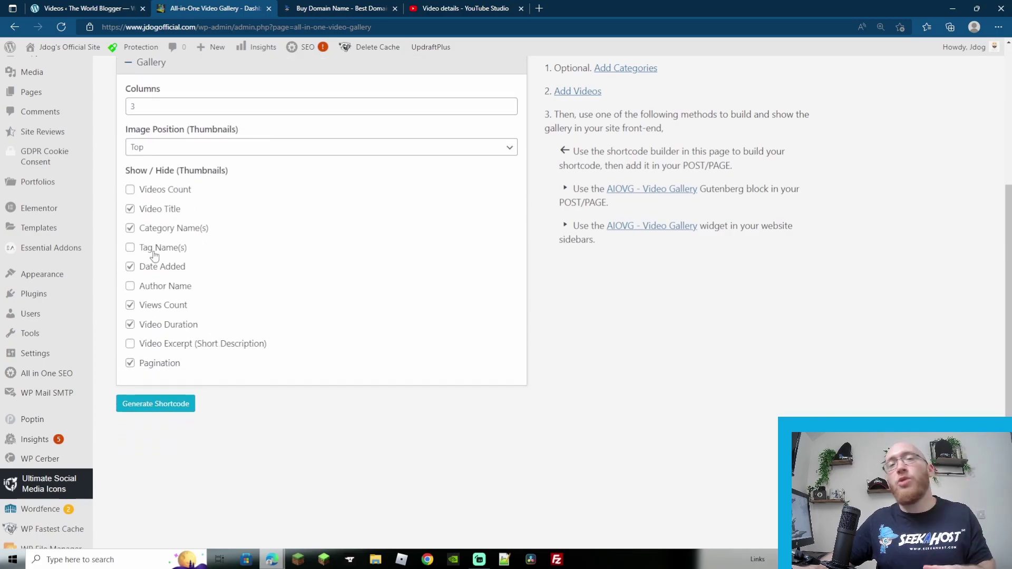
click(151, 62)
scroll(244, 332, down, 6)
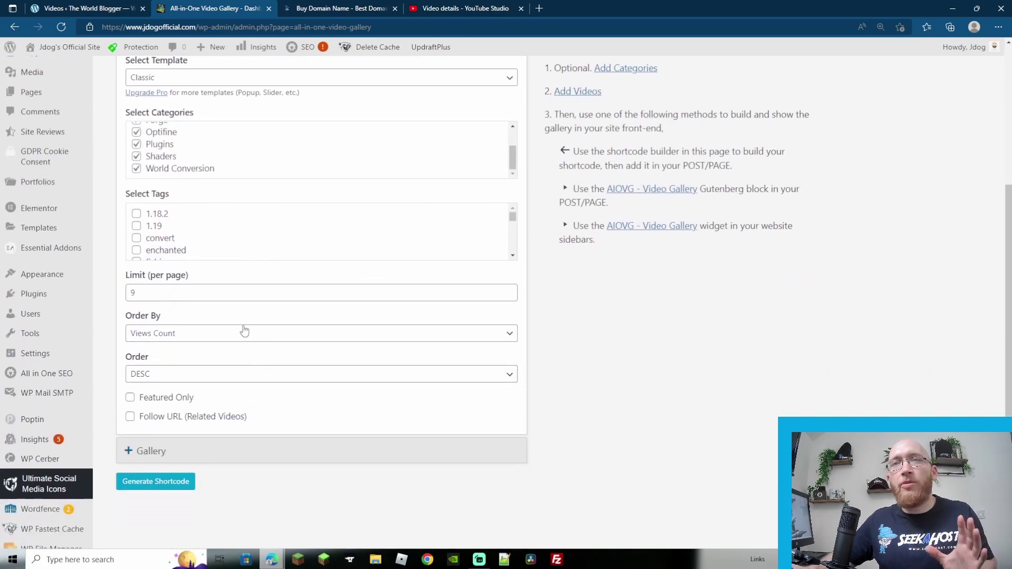
Step: Generate the video gallery shortcode from the chosen settings and copy it to the clipboard
click(143, 486)
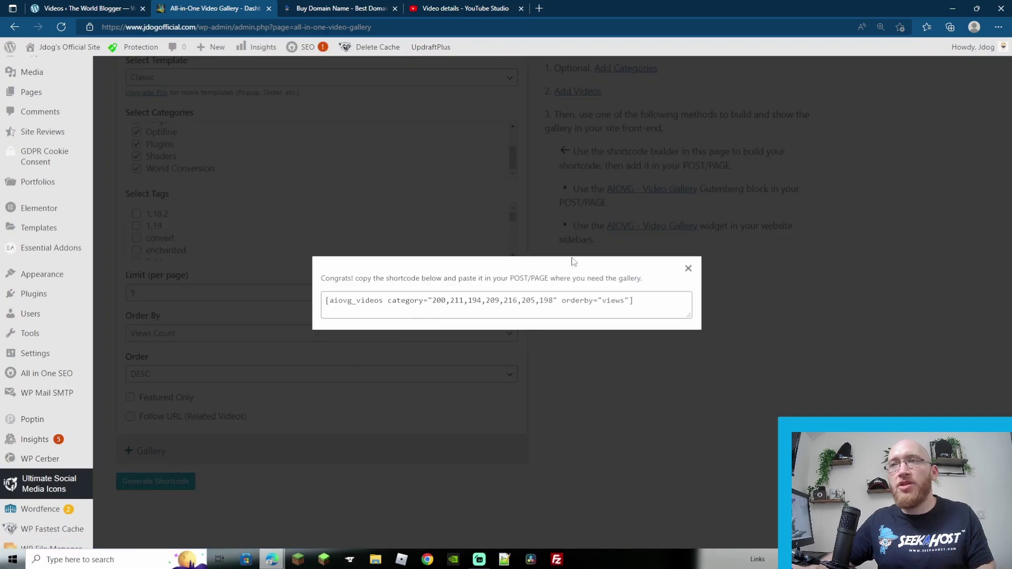
click(484, 301)
right_click(484, 300)
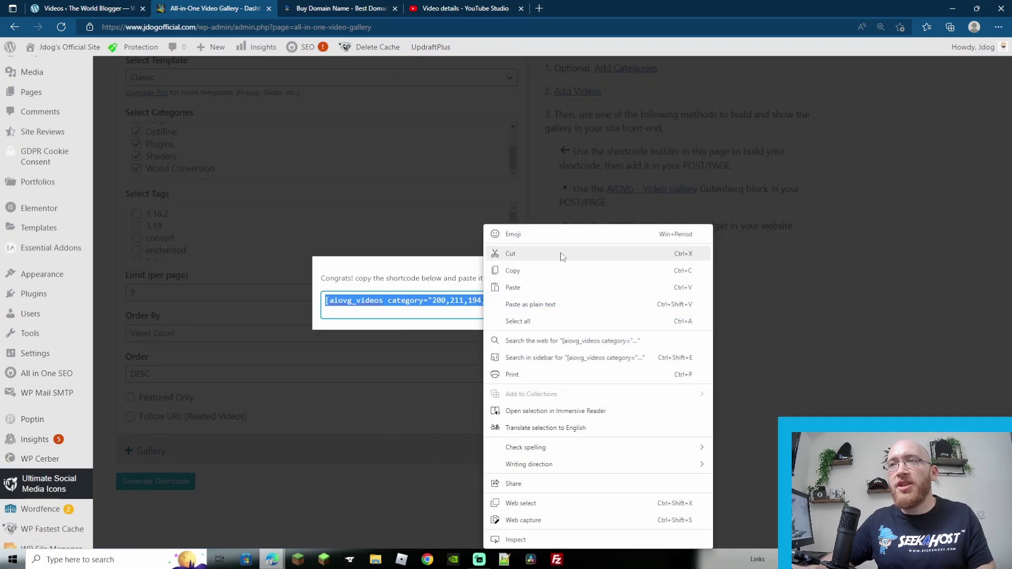
click(518, 270)
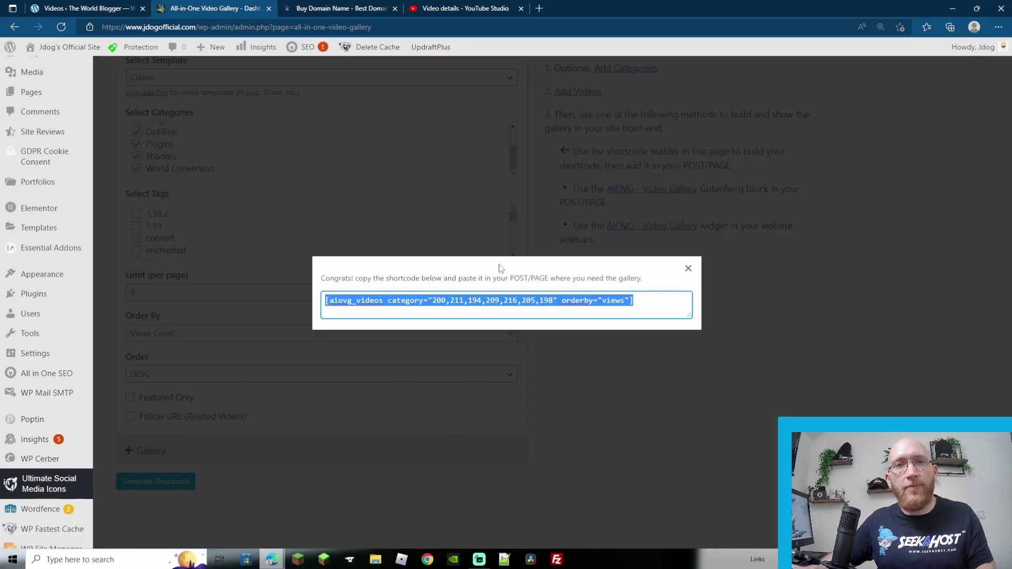
click(688, 269)
Step: Create a new page on the site and title it "Test Vide page"
mouse_move(32, 322)
click(125, 343)
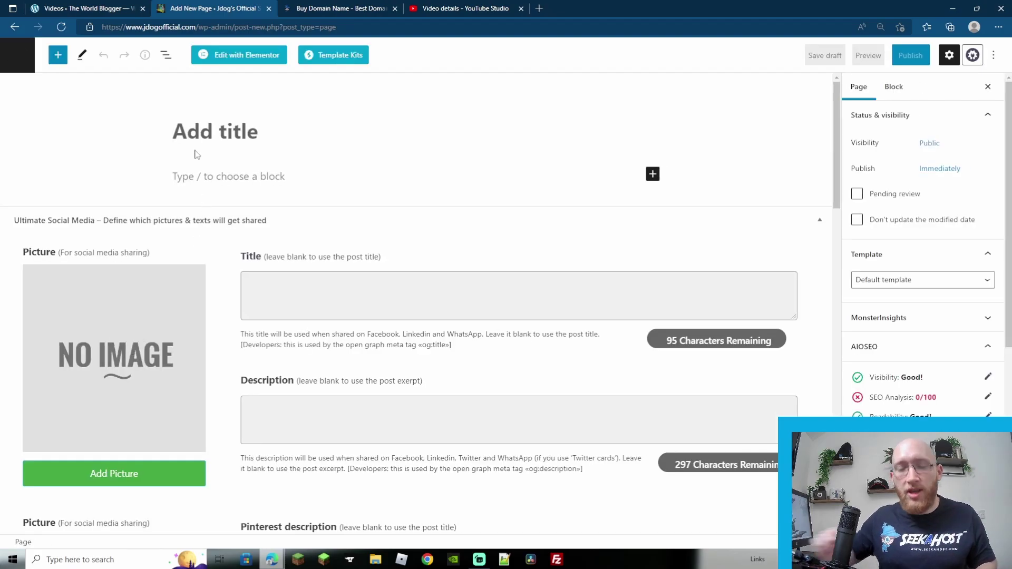
text(Test Vide page)
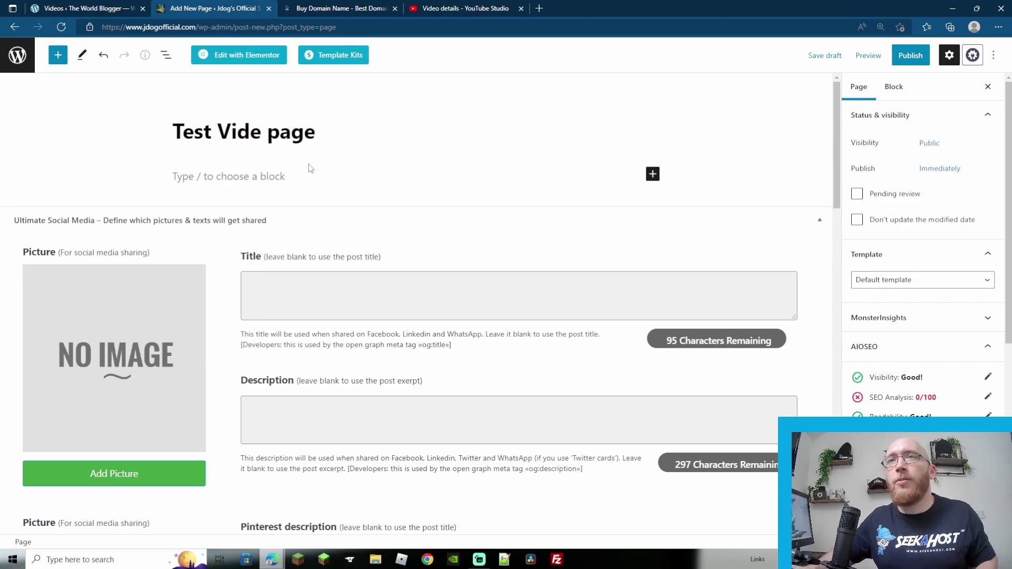
Step: Add a Shortcode block to the page body and paste the copied video gallery shortcode into it
click(473, 172)
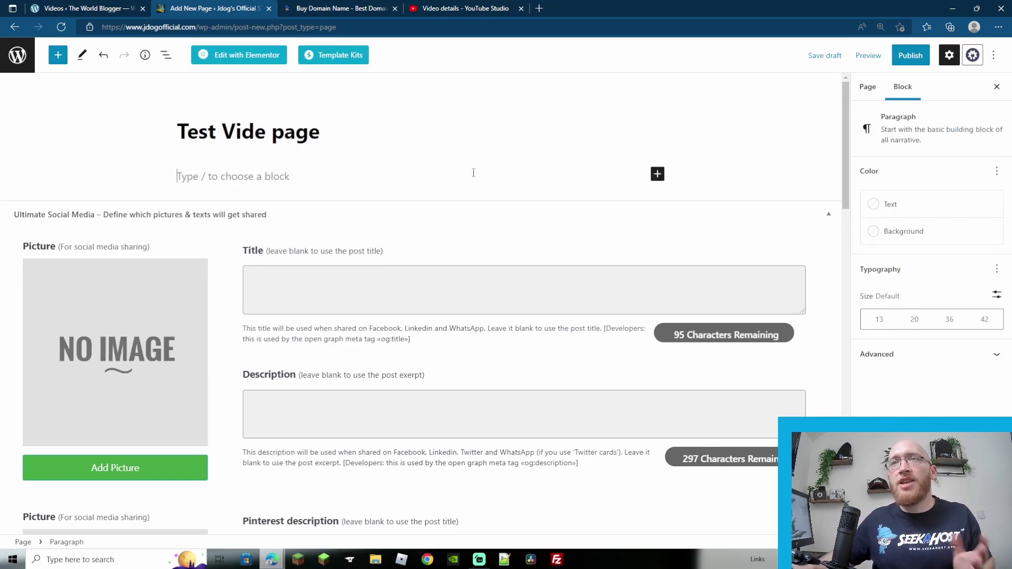
click(658, 177)
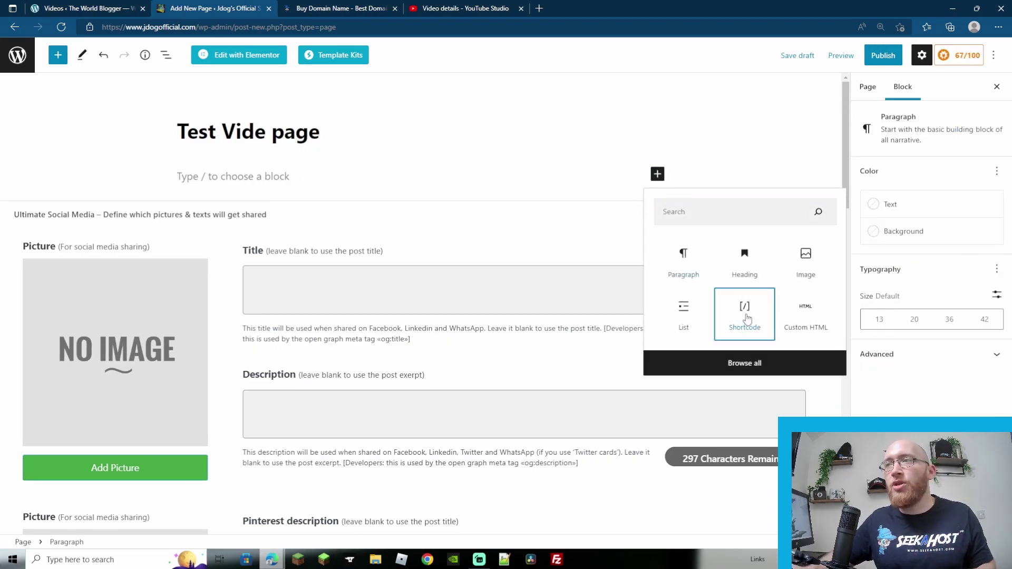
click(744, 315)
right_click(213, 204)
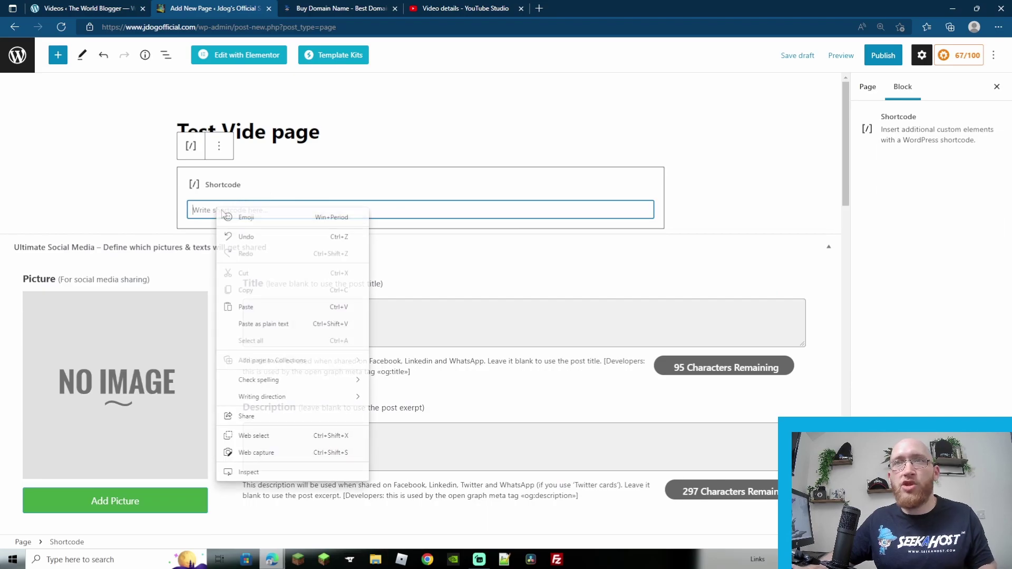
click(257, 306)
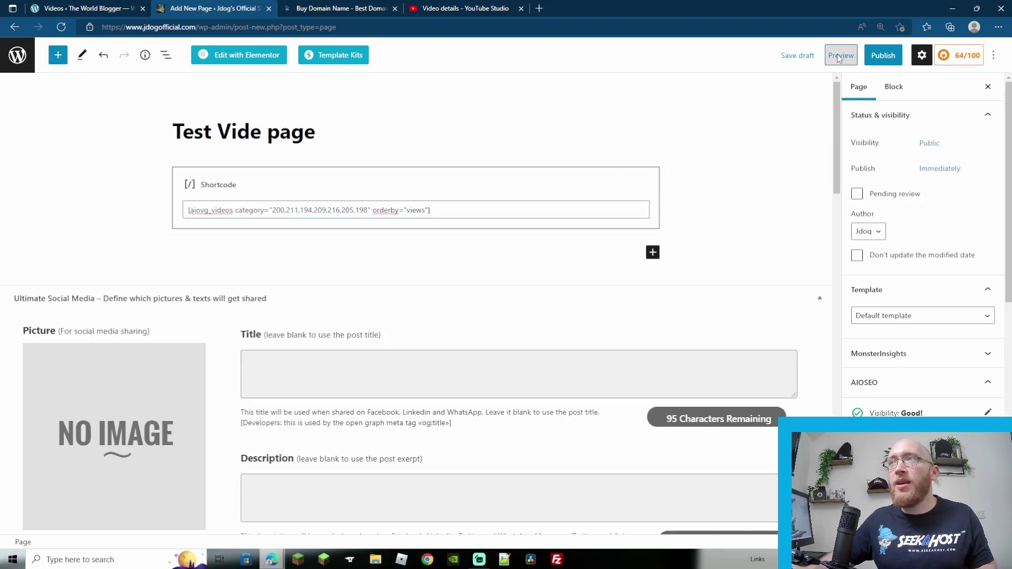
Step: Preview the test page in a new tab, examine the video gallery's thumbnails, categories and order, and close the preview
click(841, 55)
click(749, 160)
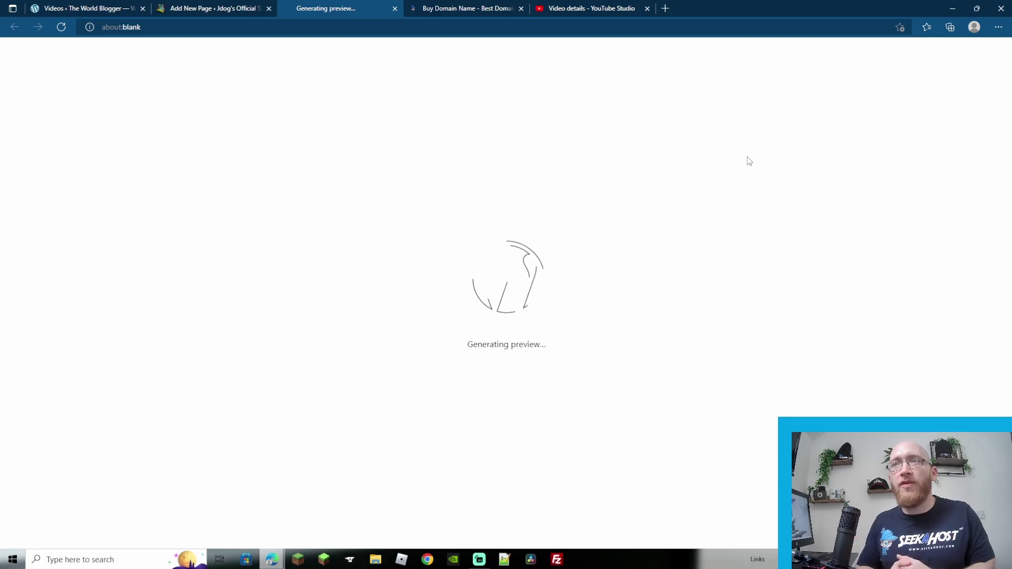
scroll(527, 309, down, 7)
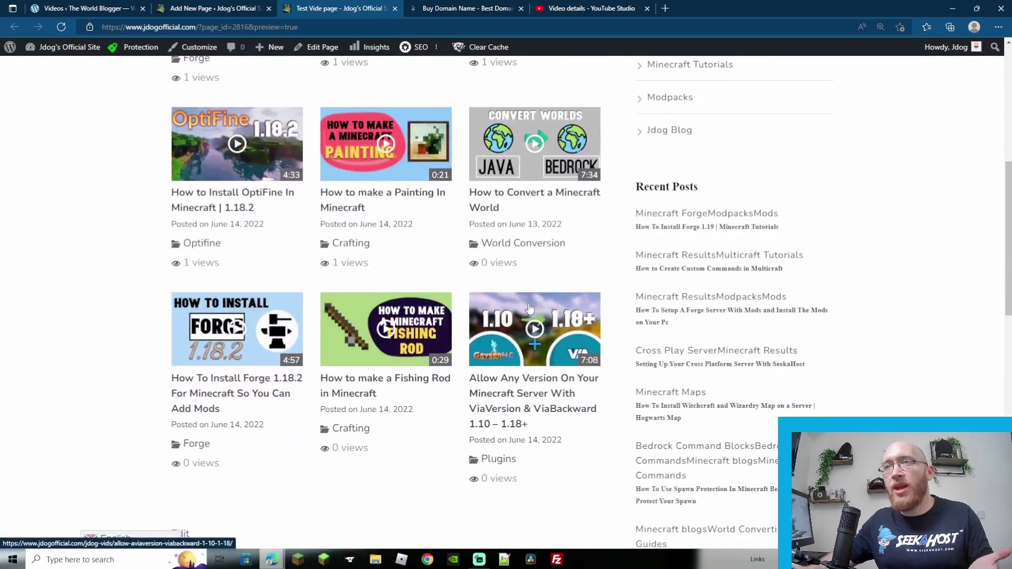
scroll(529, 308, down, 2)
scroll(288, 336, up, 9)
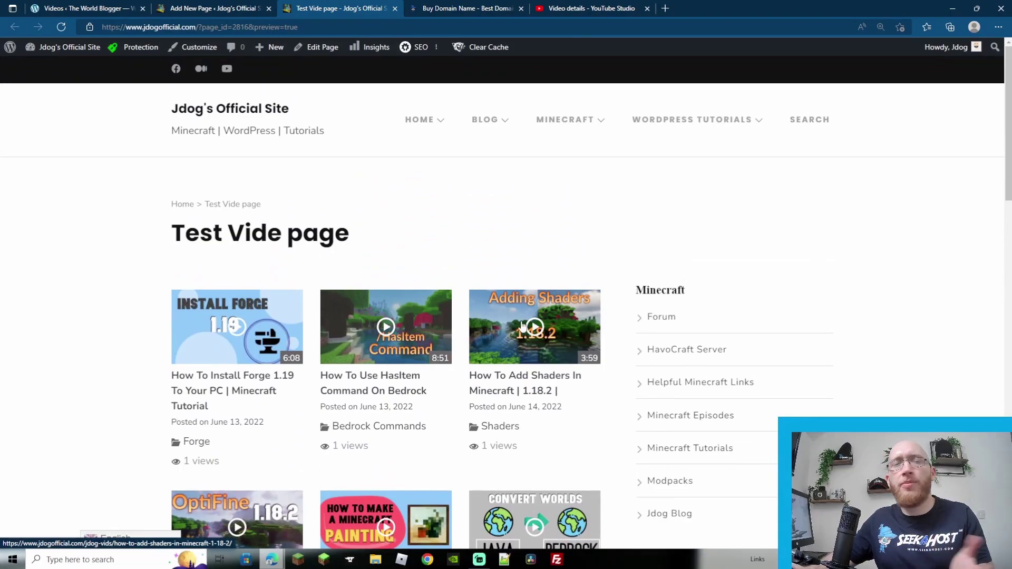
scroll(522, 326, down, 1)
scroll(480, 214, down, 3)
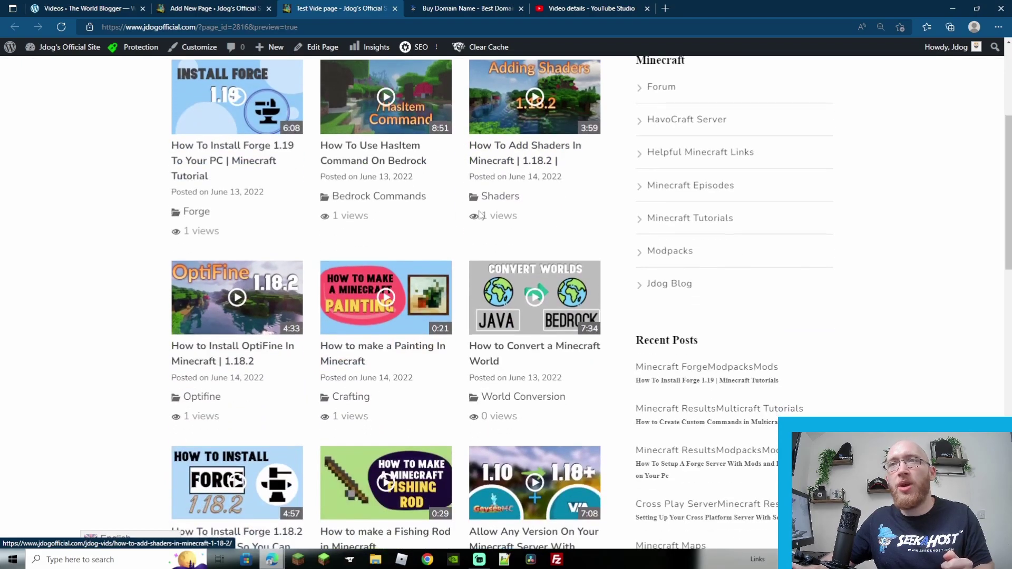
scroll(471, 395, down, 3)
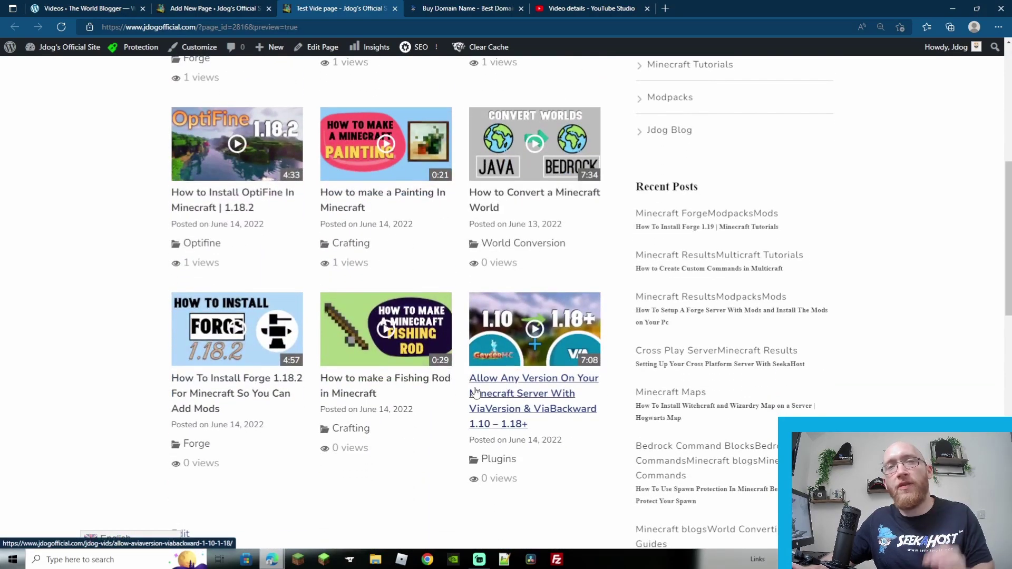
scroll(474, 392, up, 4)
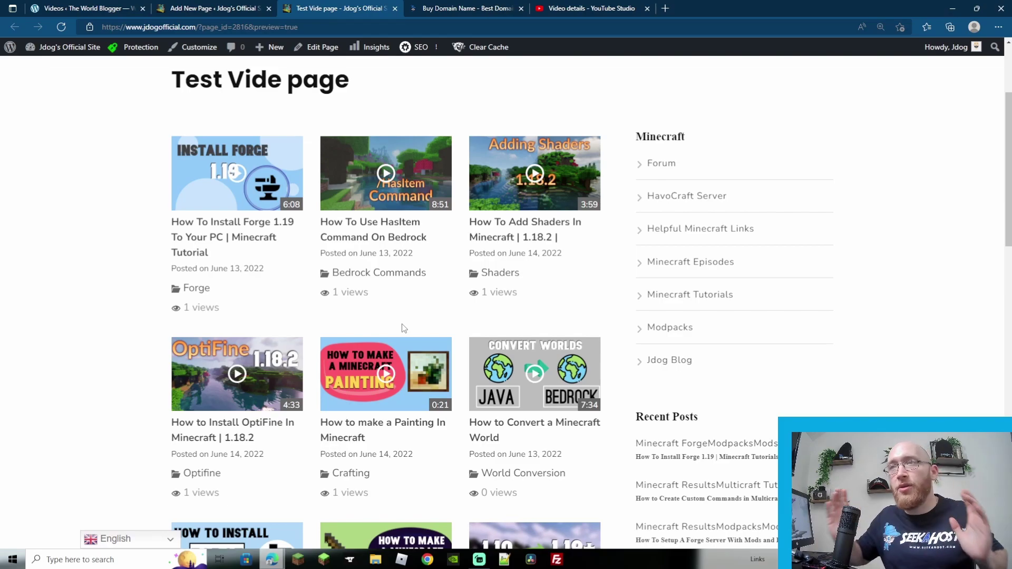
scroll(406, 324, up, 3)
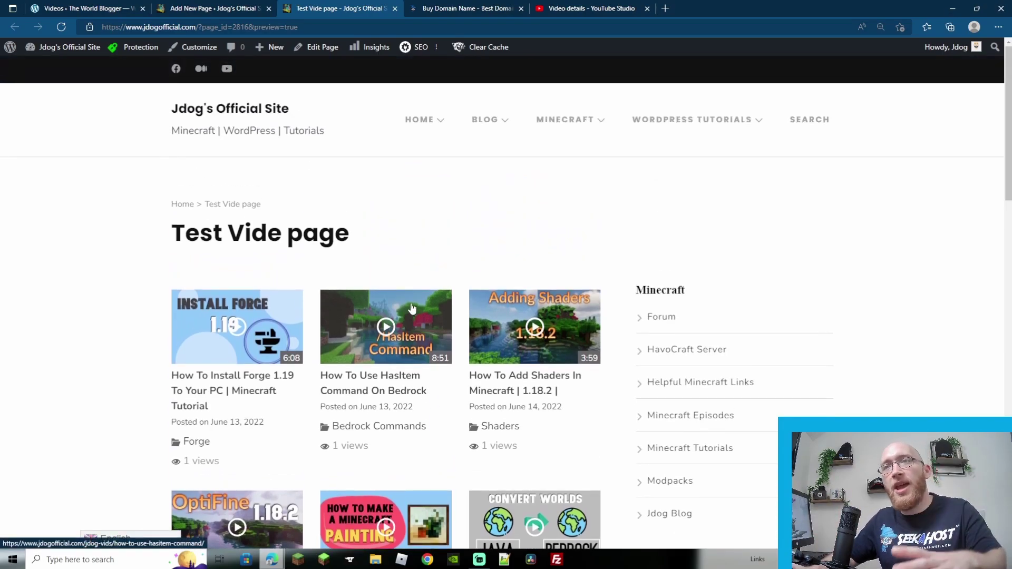
scroll(412, 308, down, 1)
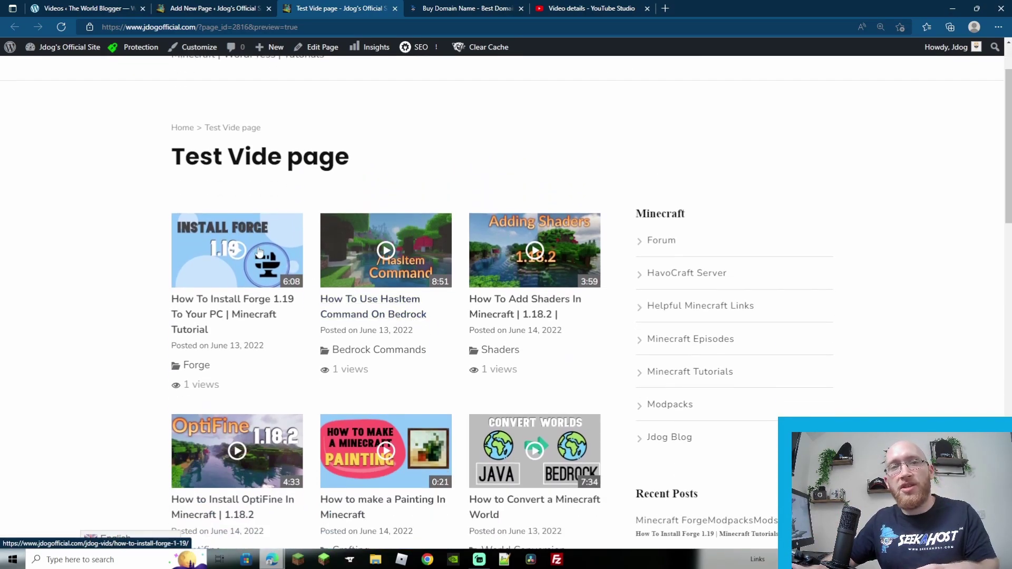
key(ctrl+w)
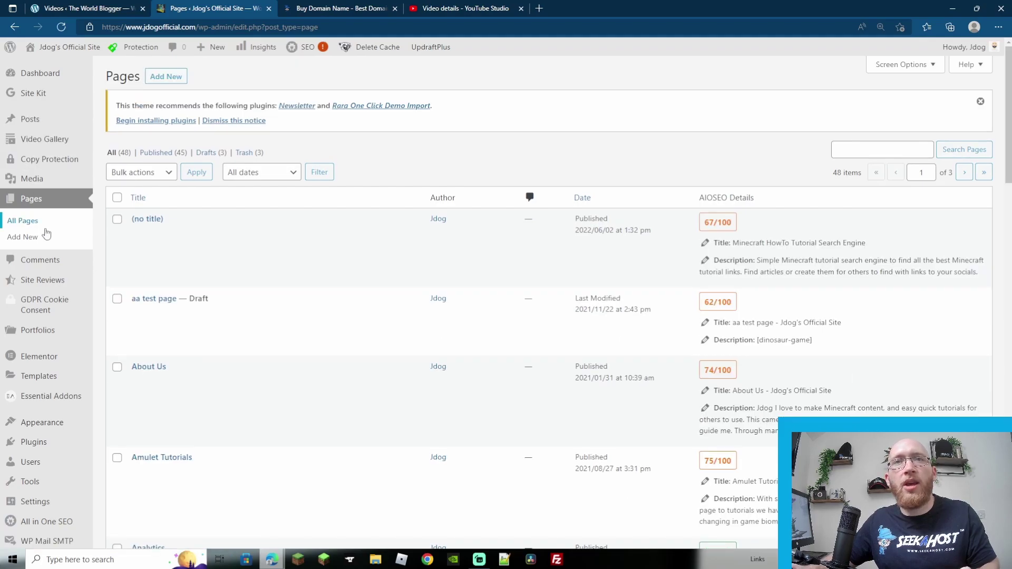
Step: Reopen the Video Gallery plugin's Shortcode Builder and view the Single Video shortcode options
mouse_move(47, 145)
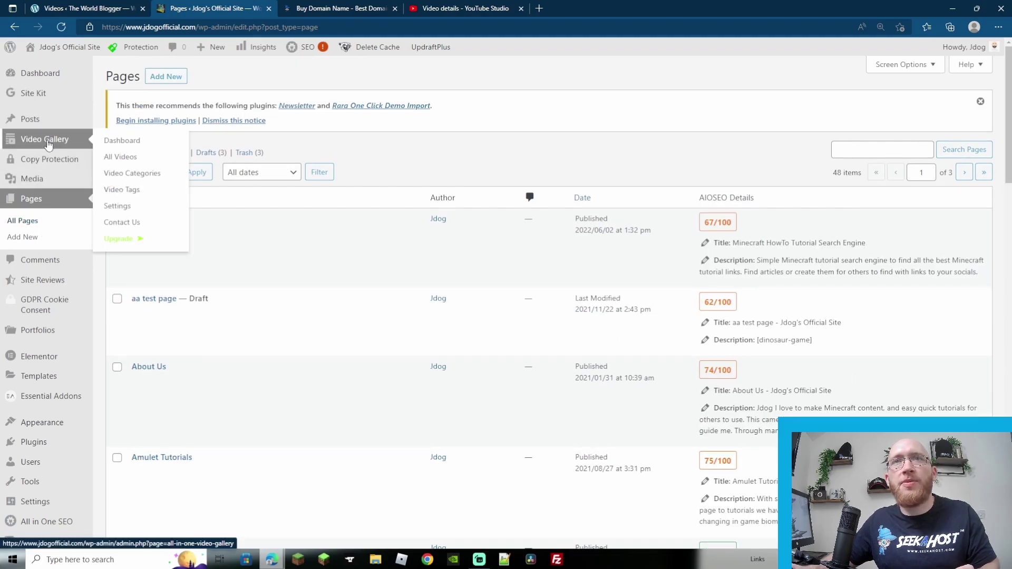
click(123, 142)
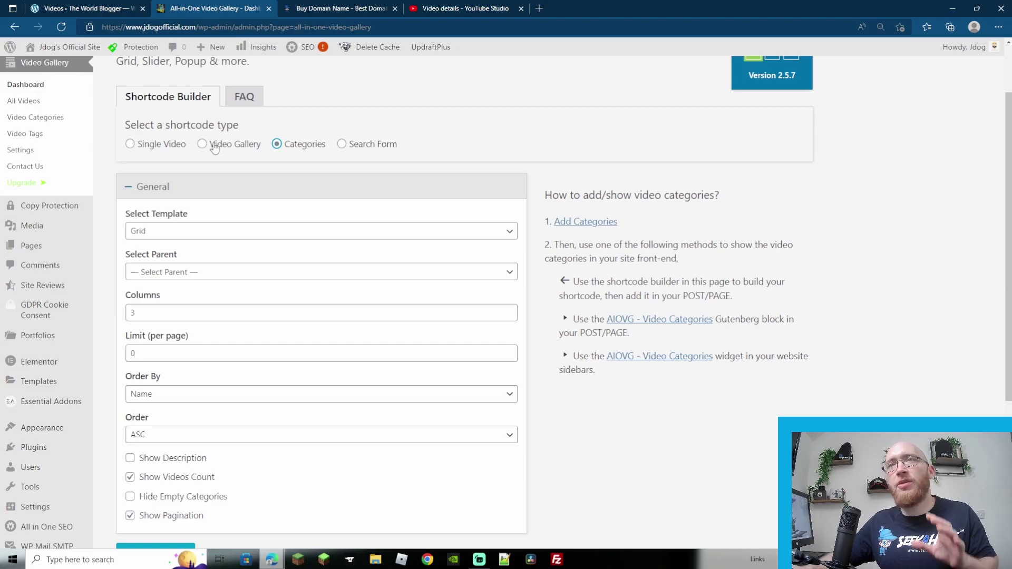
click(213, 149)
click(133, 145)
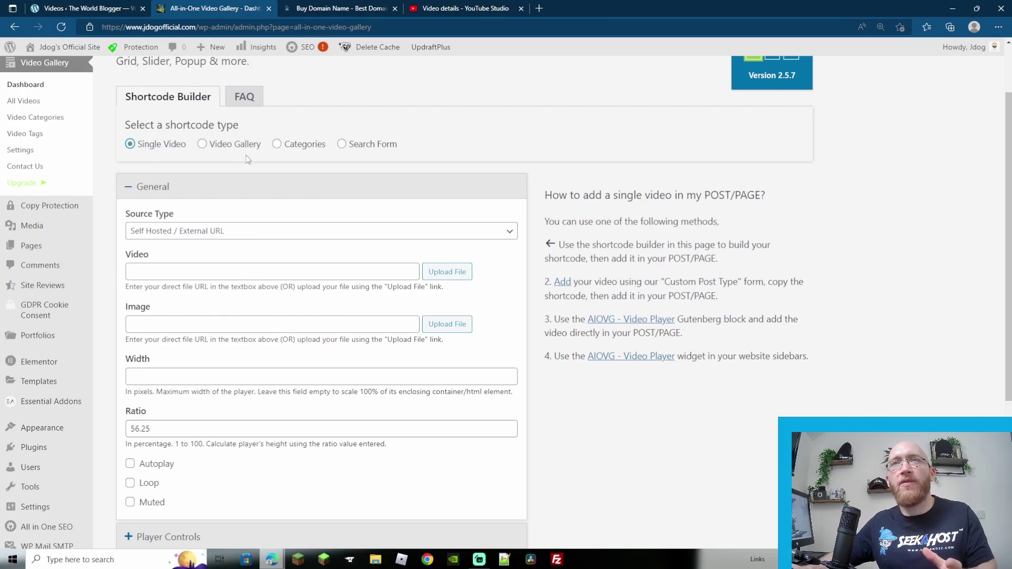
Step: Examine the Categories shortcode type's options for template, parent category, columns, limit and ordering
click(278, 145)
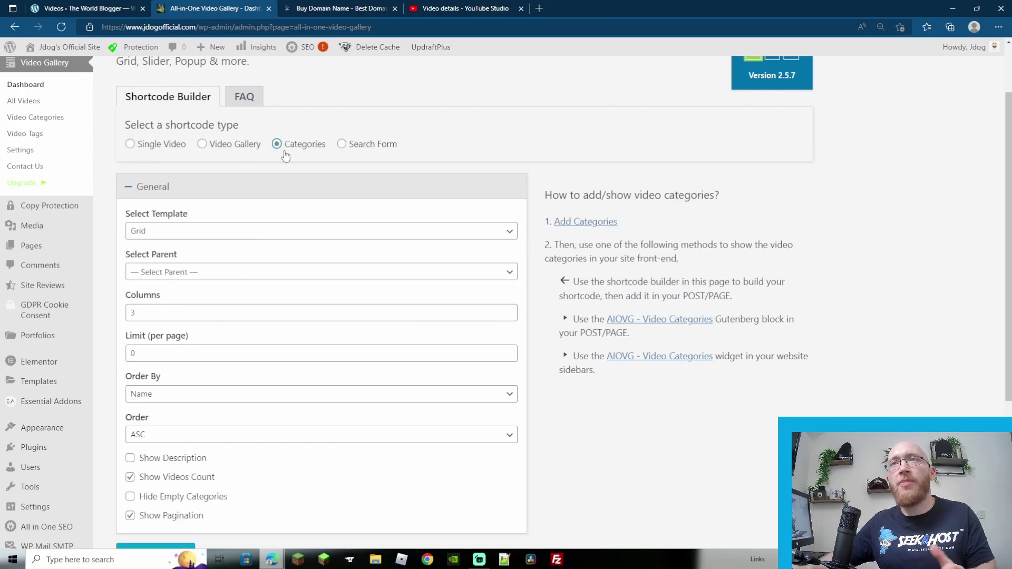
click(221, 232)
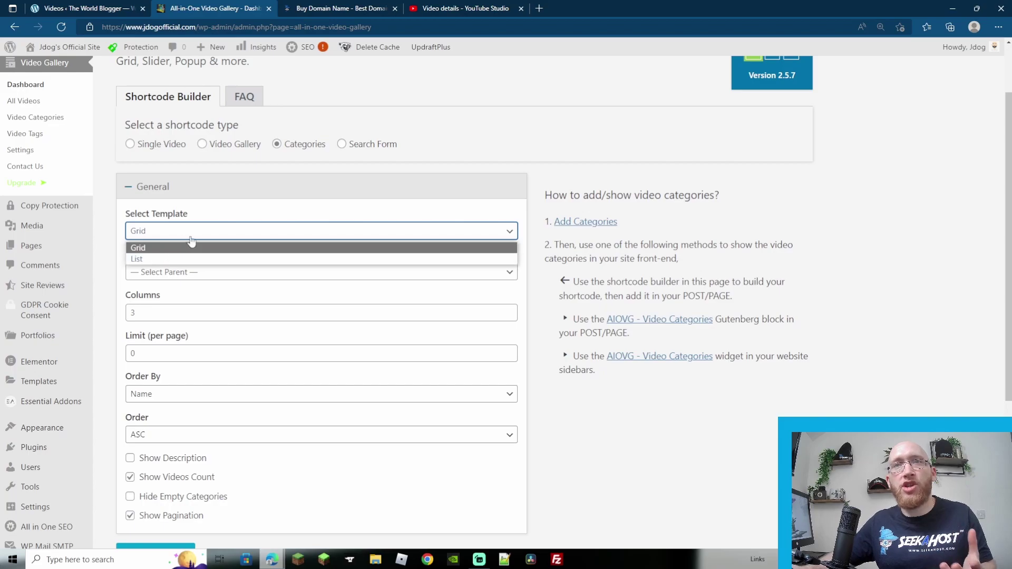
click(250, 217)
click(199, 272)
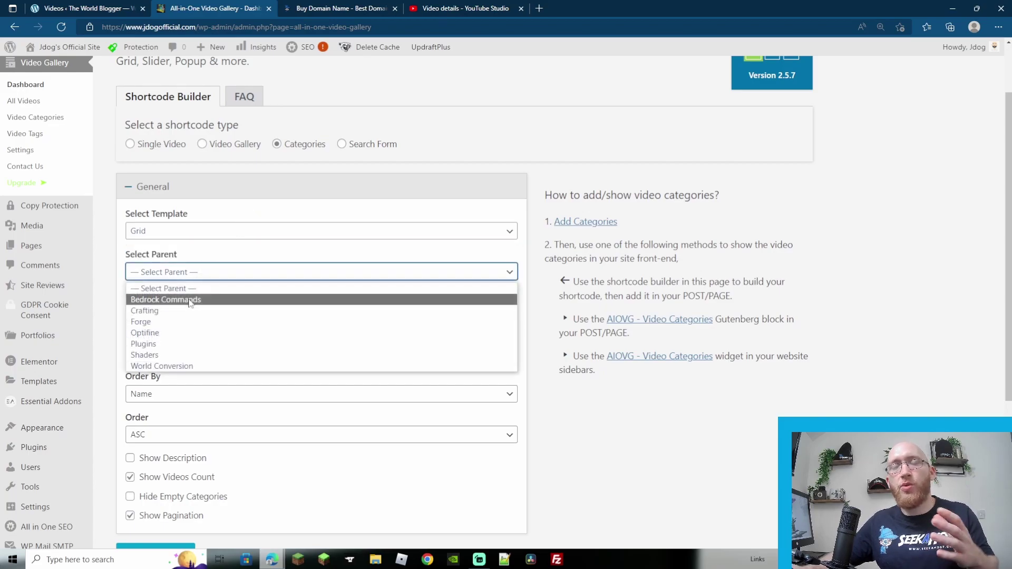
click(263, 271)
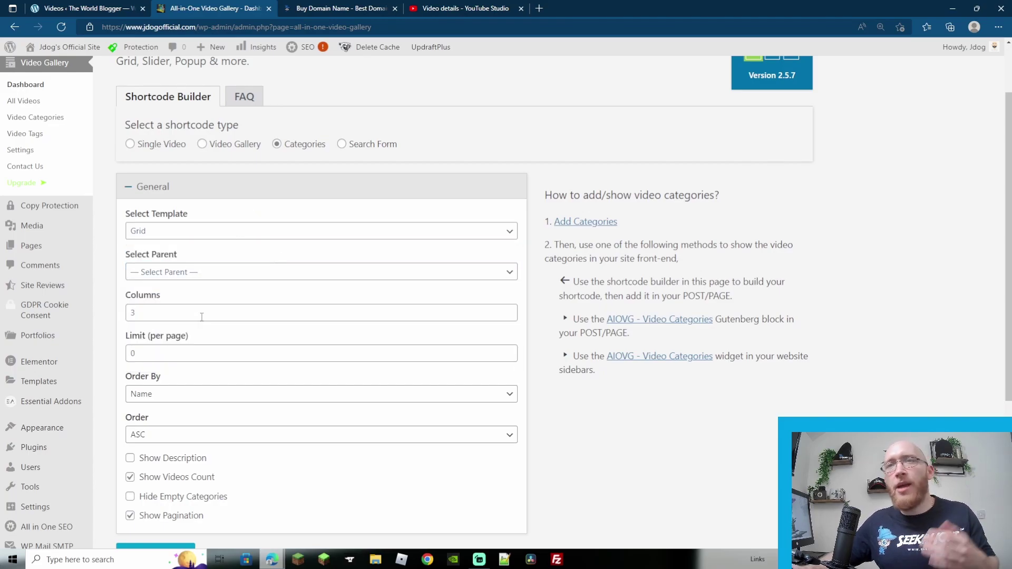
scroll(176, 304, down, 2)
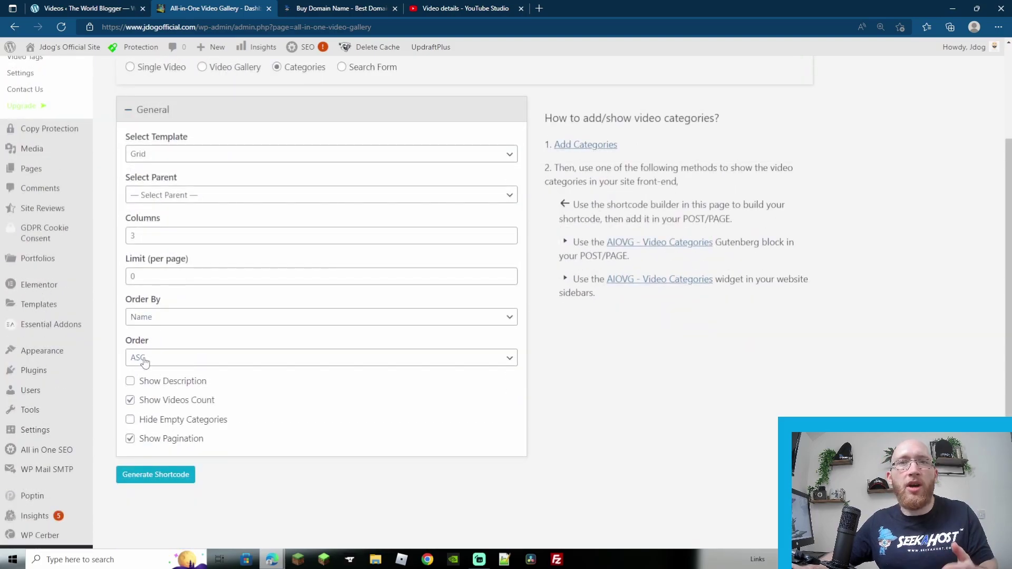
scroll(145, 362, up, 4)
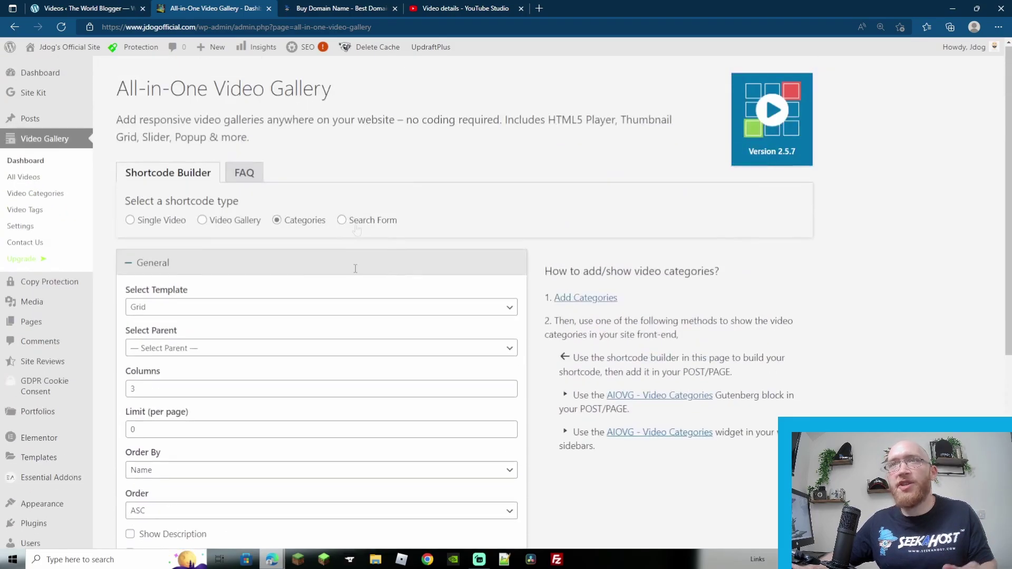
Step: Choose the Search Form shortcode type with the Horizontal template and enable searching by categories and by tags
click(342, 221)
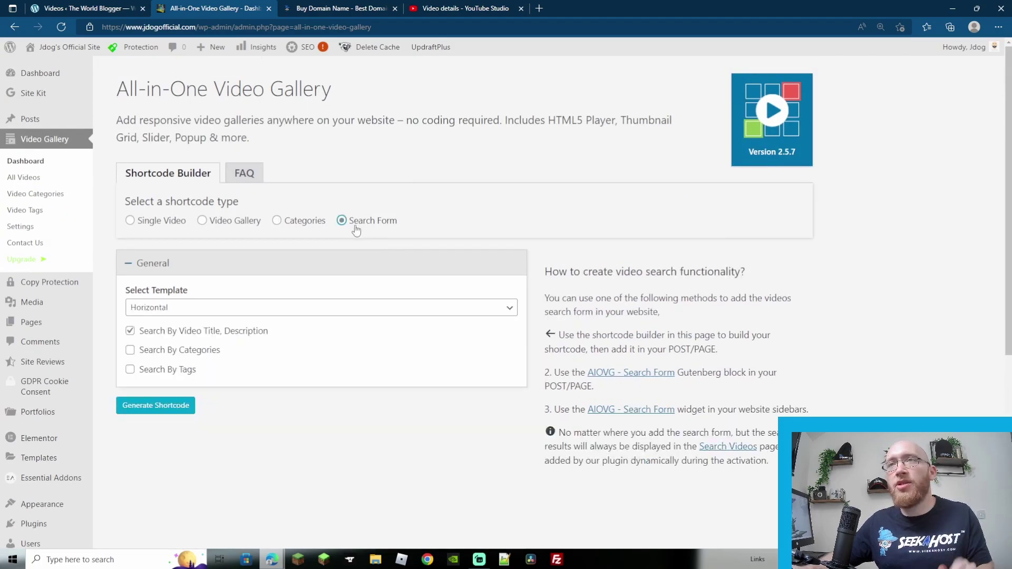
click(286, 315)
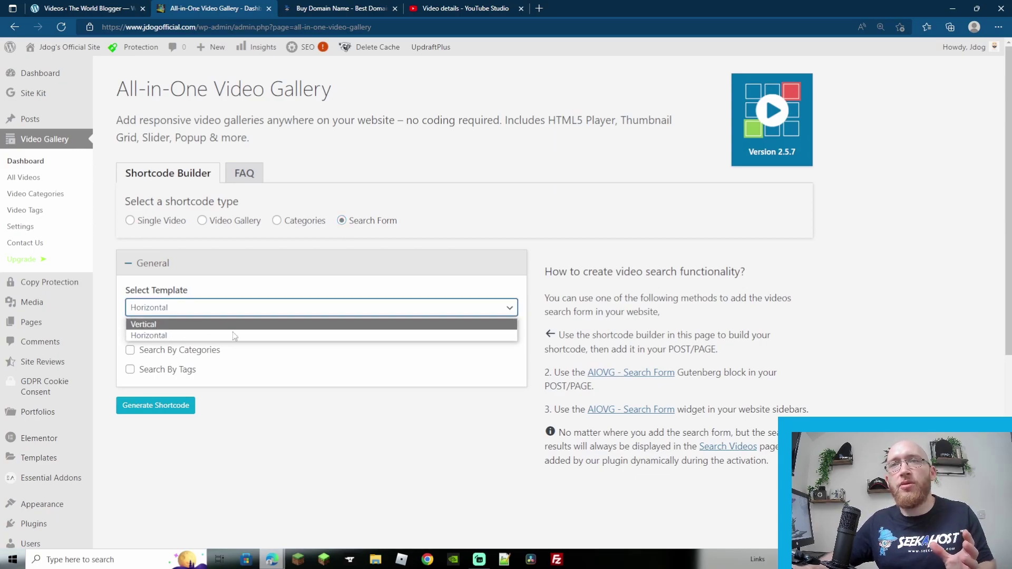
click(343, 361)
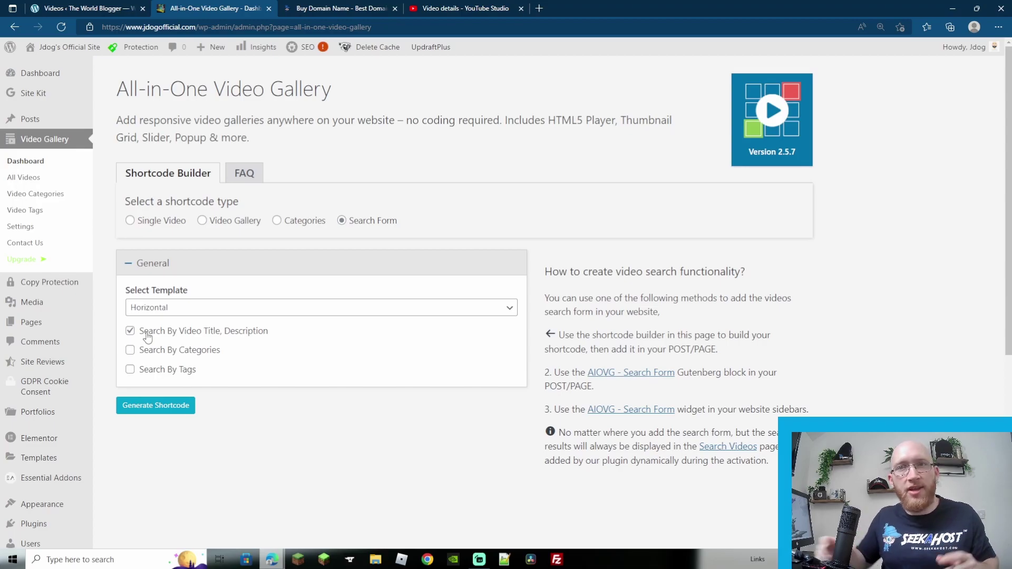
click(130, 351)
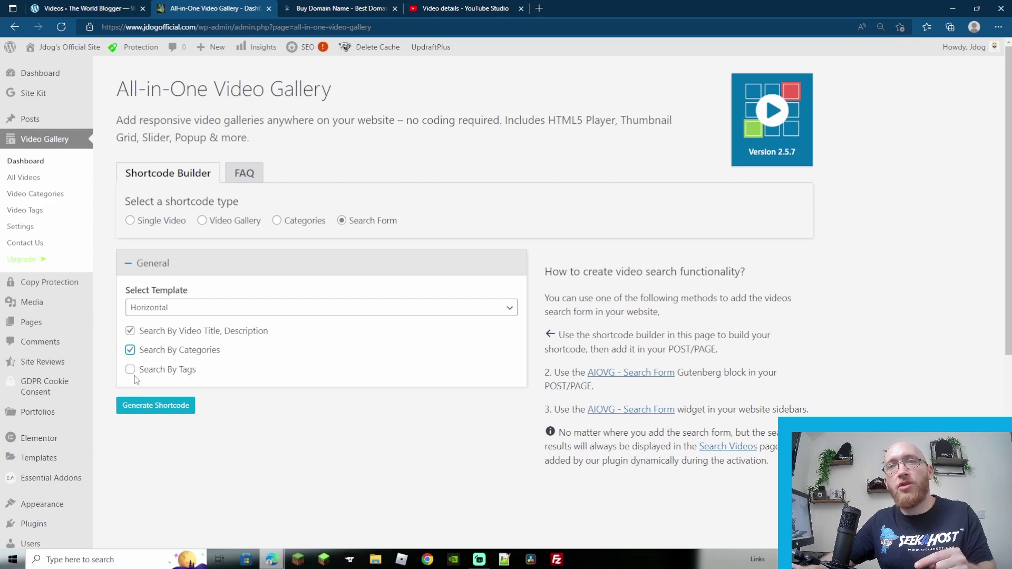
click(130, 369)
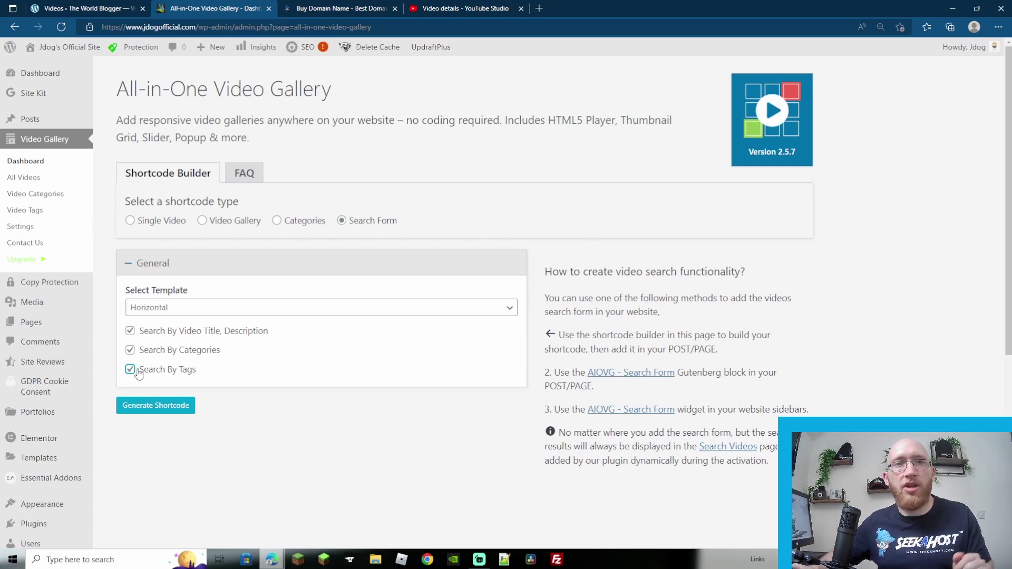
Step: Generate the search form shortcode with category and tag search and copy it to the clipboard
click(150, 407)
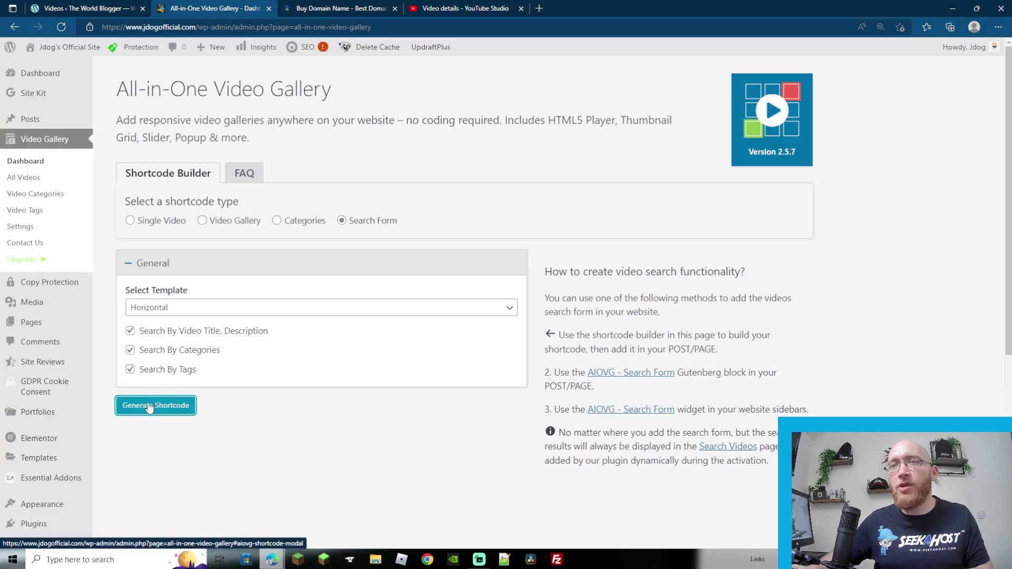
click(458, 304)
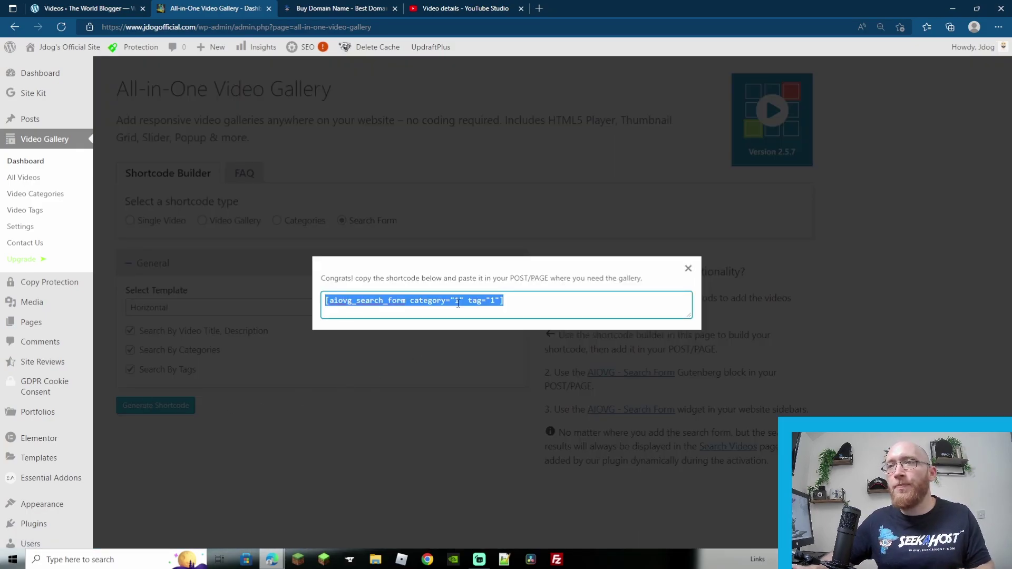
right_click(458, 304)
click(506, 262)
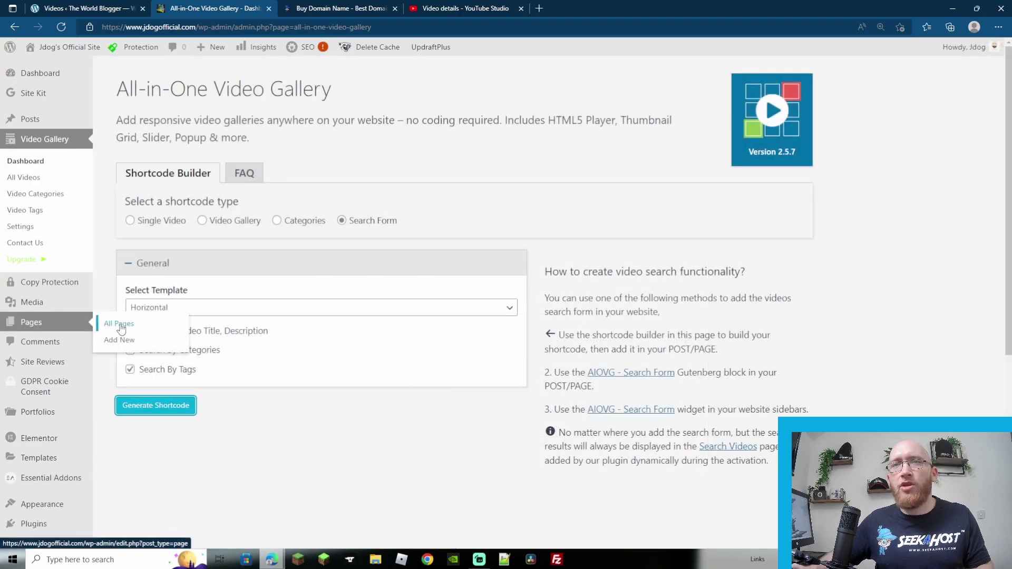
Step: Open the "Test Vide page" page for editing and insert a Shortcode block between its title and the gallery shortcode
click(120, 326)
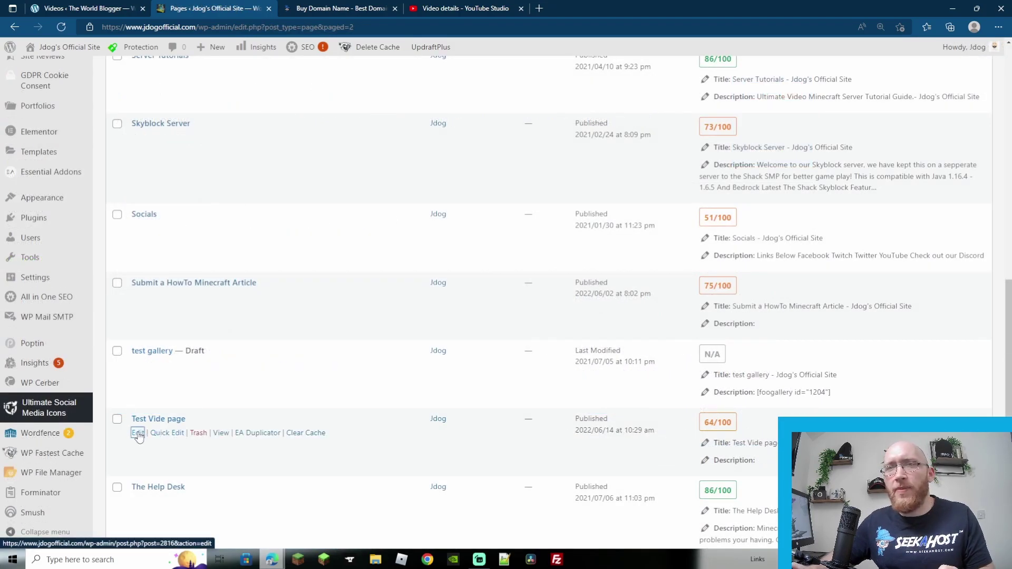
click(138, 434)
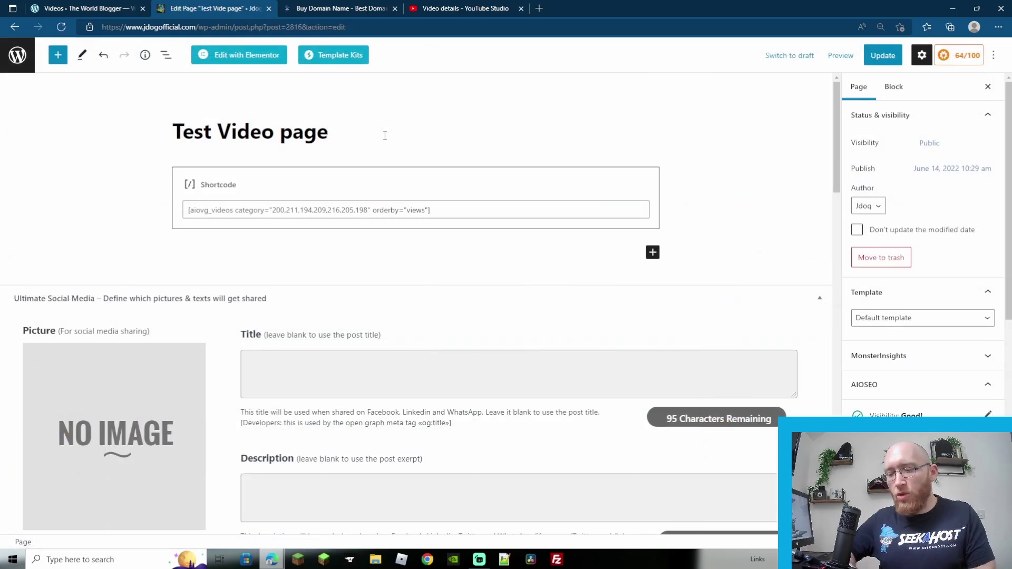
key(Return)
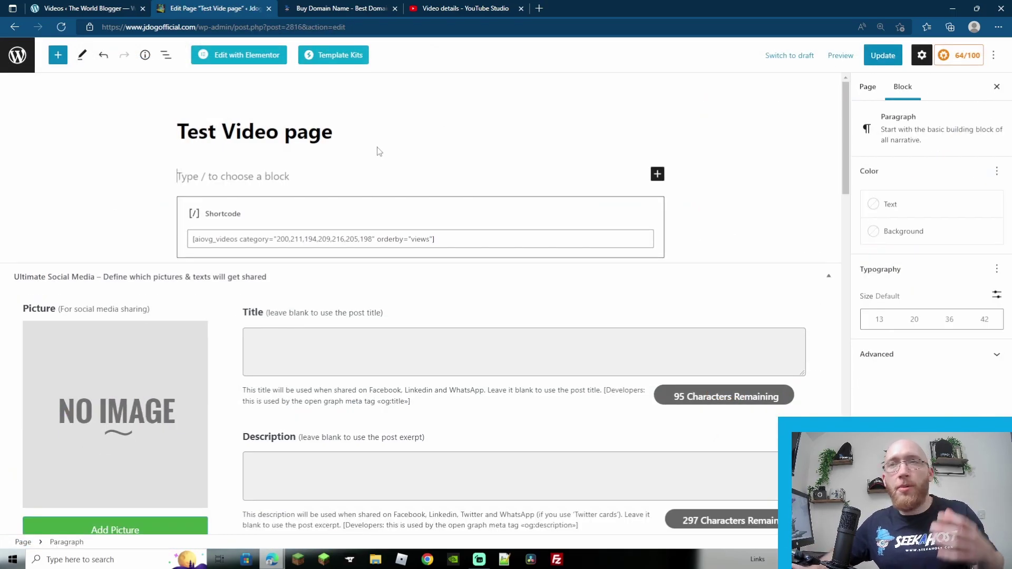
click(658, 174)
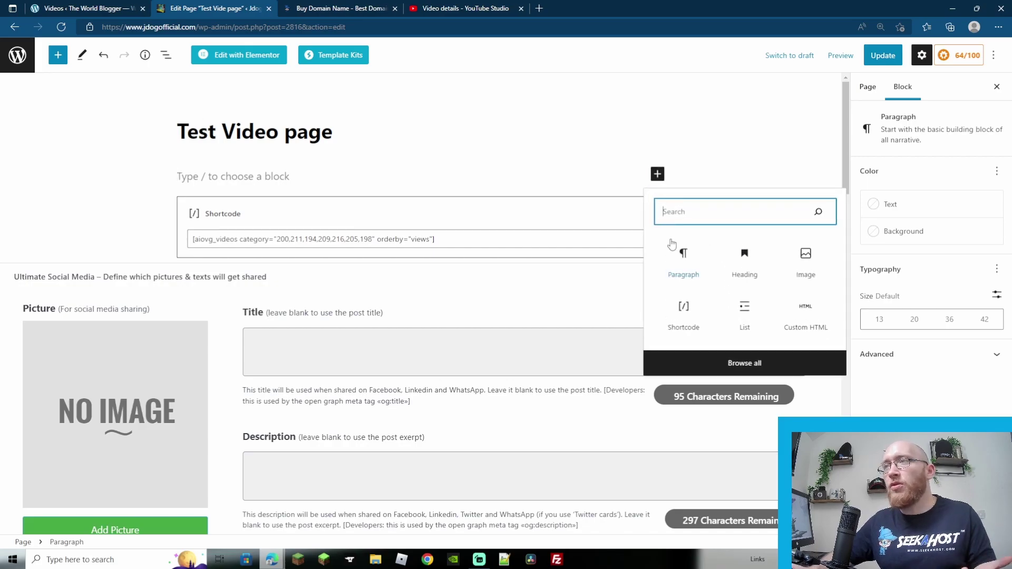
click(684, 313)
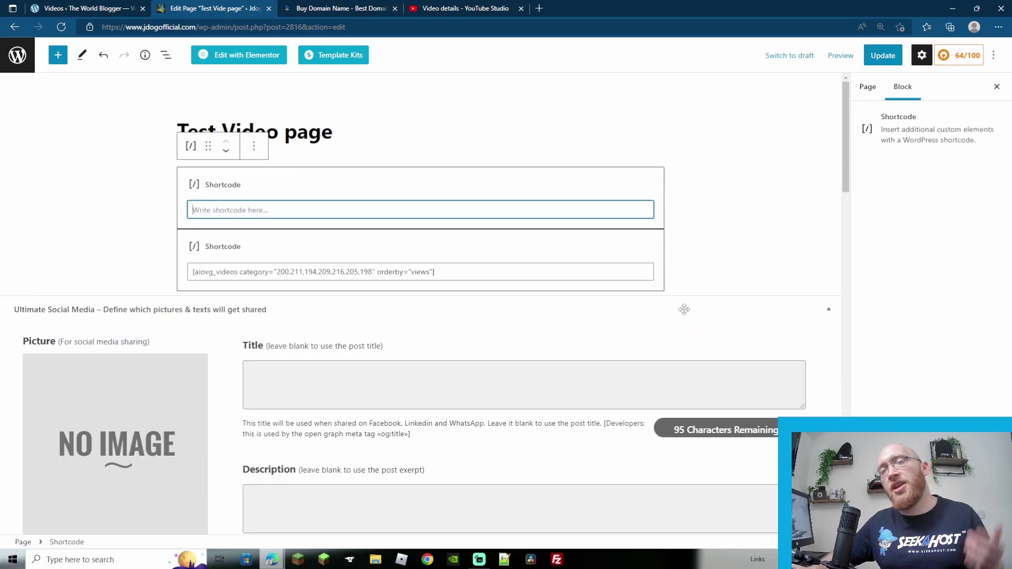
Step: Paste the copied shortcode [aiovg_search_form category="1" tag="1"] into the new Shortcode block
right_click(244, 211)
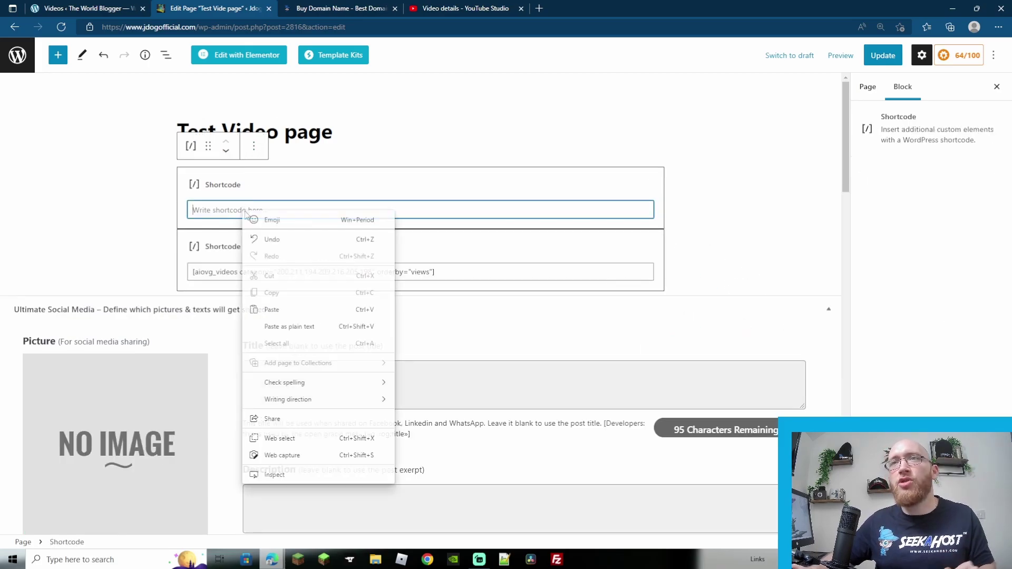
click(295, 306)
click(712, 192)
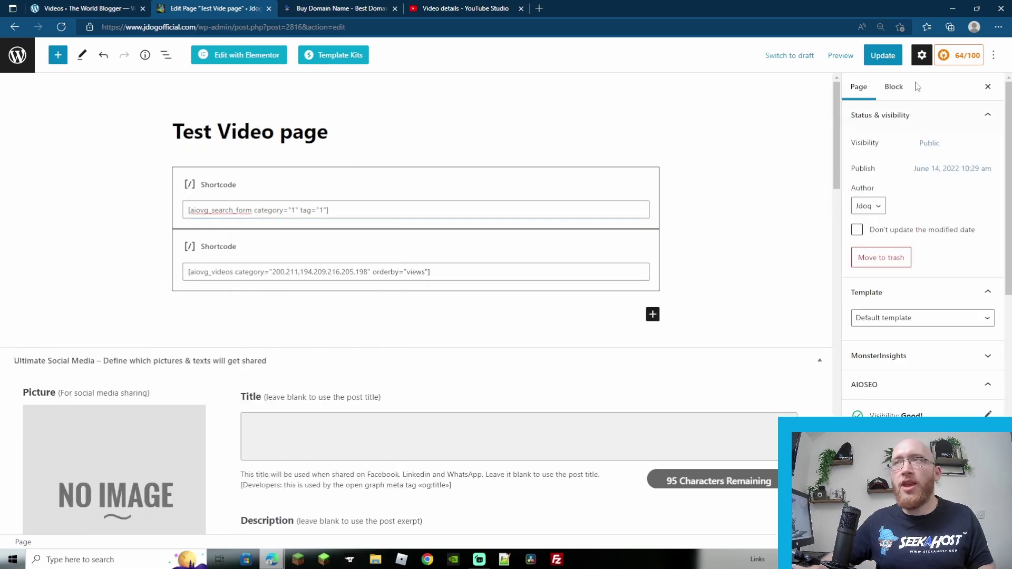
Step: Update the page with the search form shortcode and open its preview in a new tab
click(891, 59)
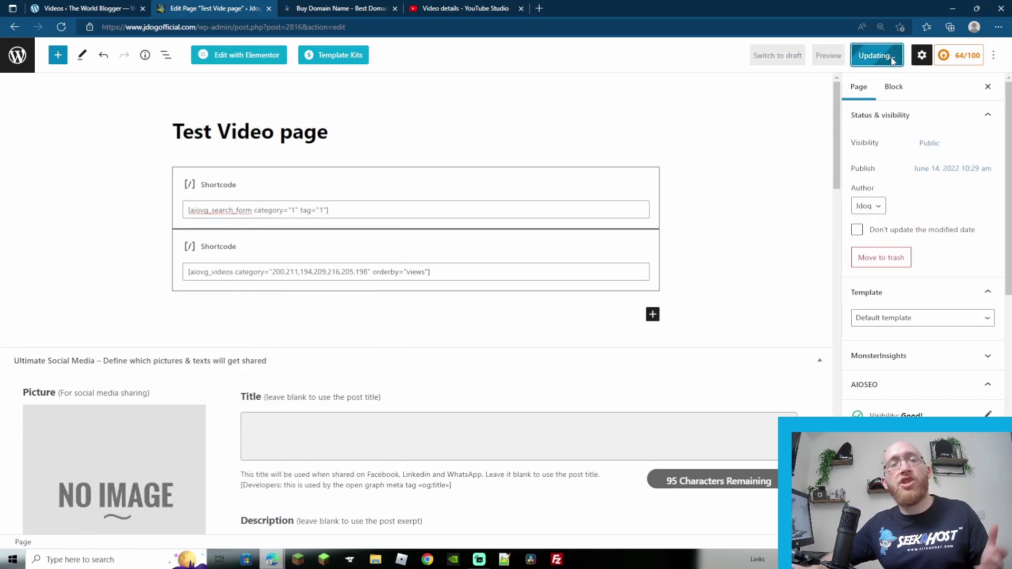
click(841, 55)
click(762, 160)
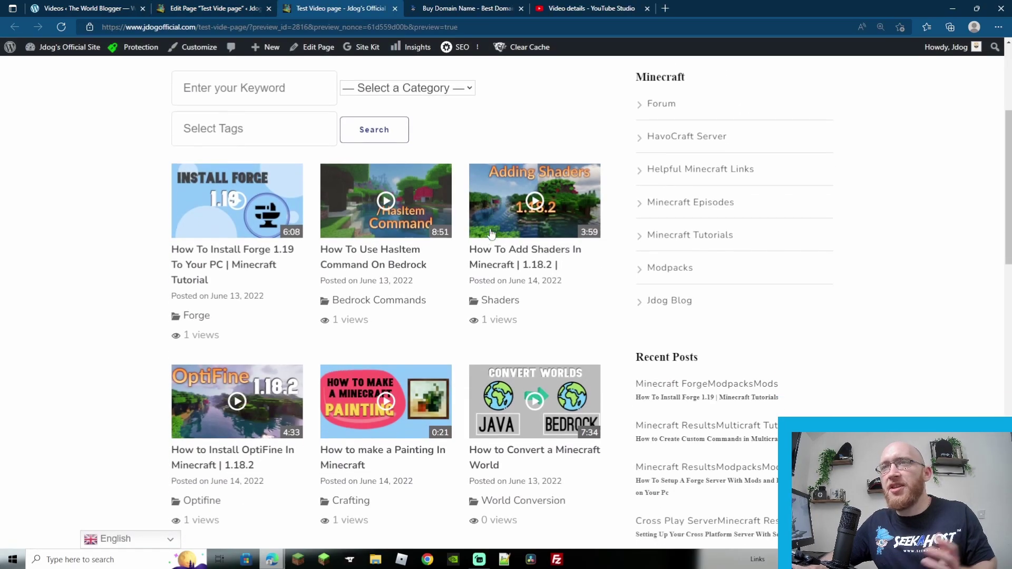
Step: Examine the search form's keyword, category and tag fields above the video gallery on the previewed page
scroll(230, 224, up, 1)
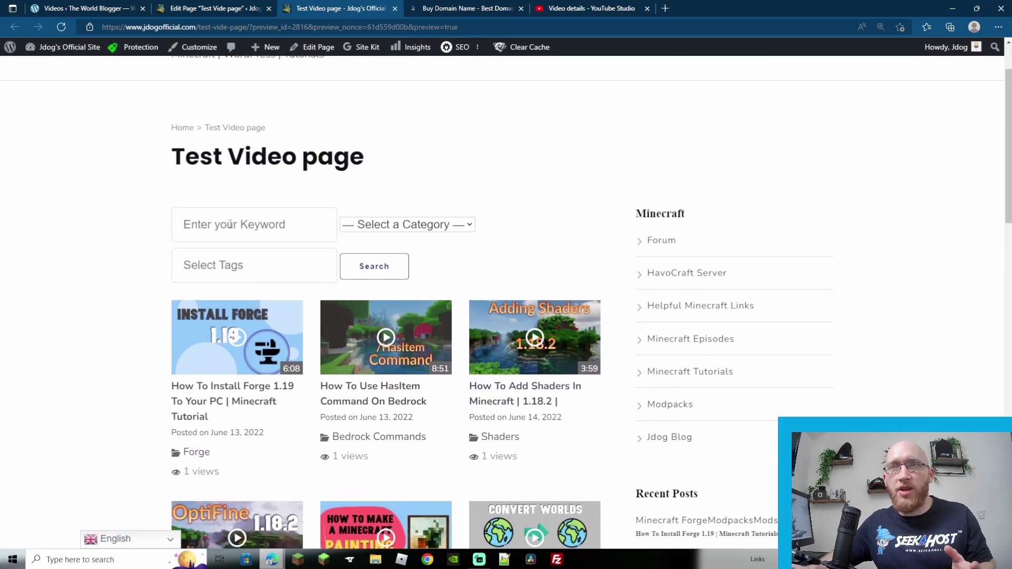
click(236, 266)
click(168, 229)
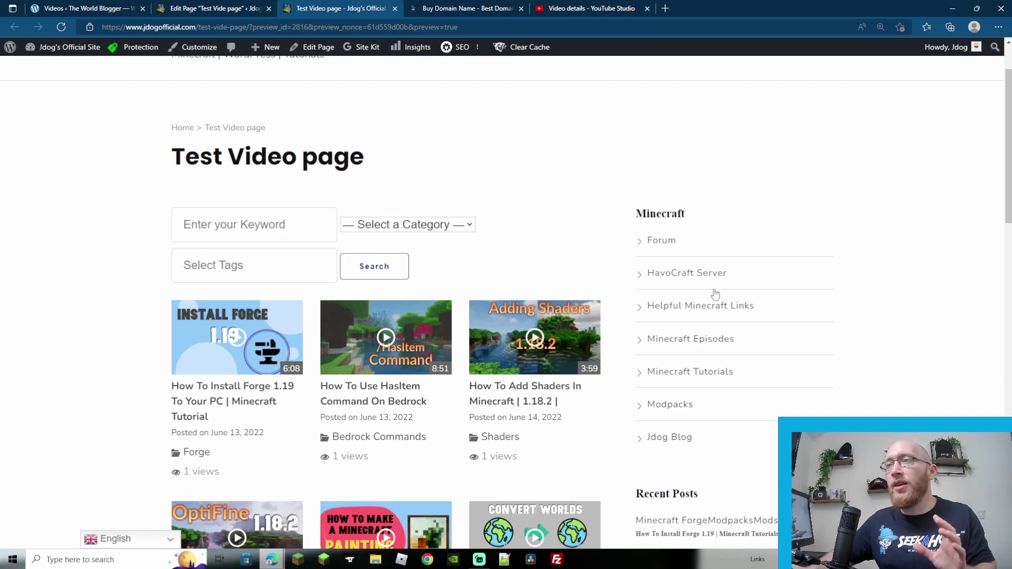
click(238, 224)
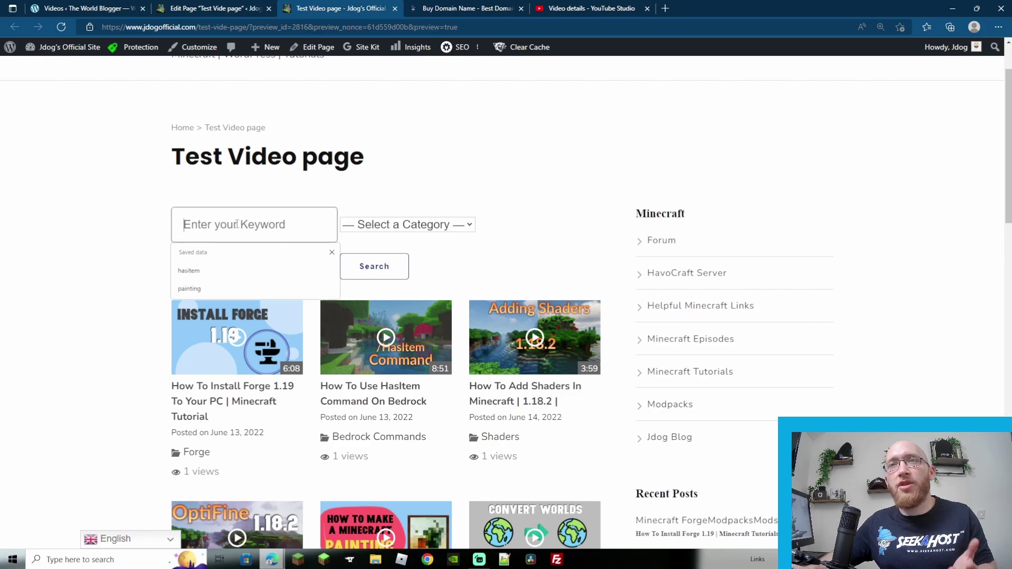
click(381, 224)
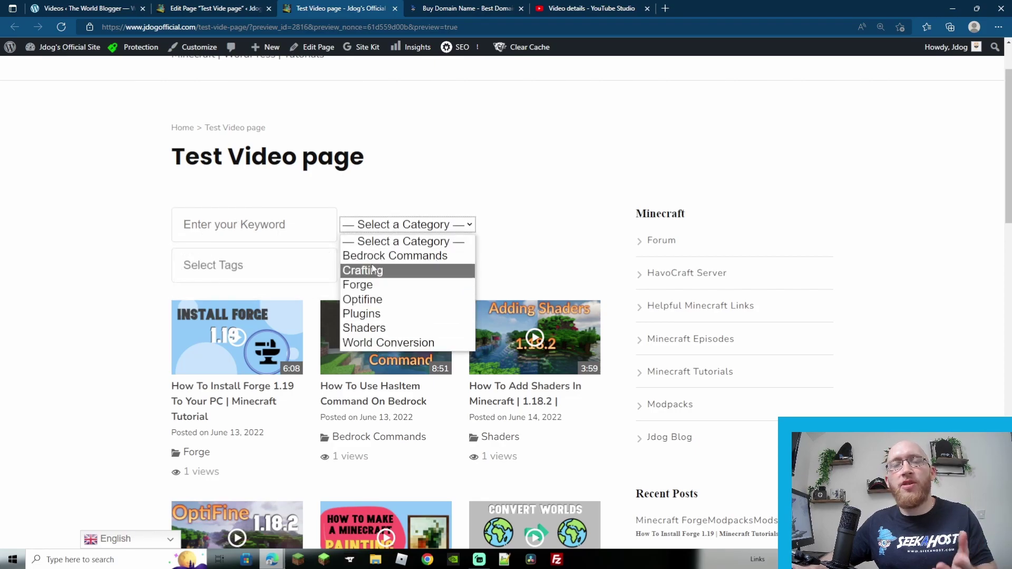
click(211, 264)
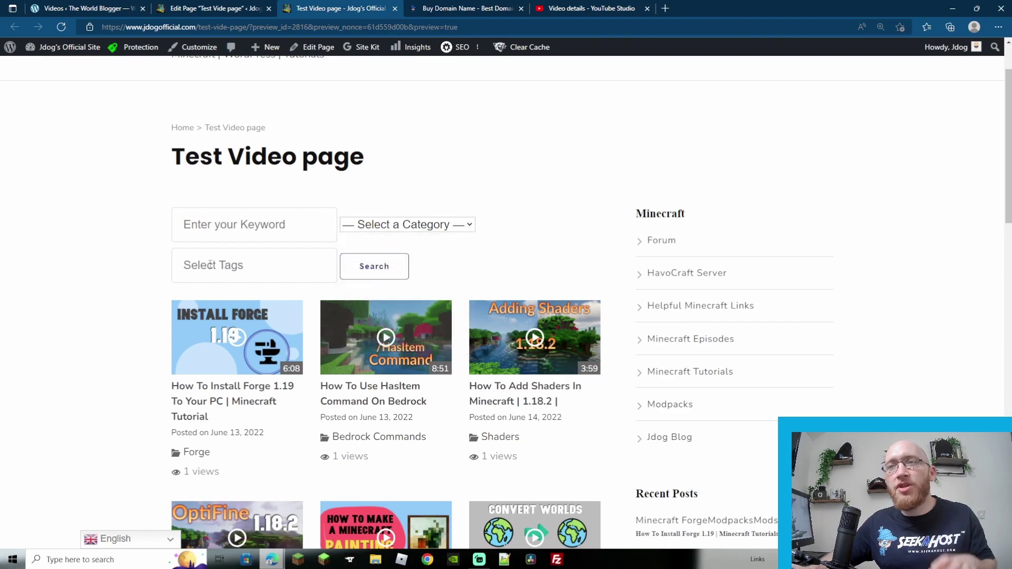
Step: Search the videos for the keyword "shaders" and return from the results to the previewed video page
click(227, 234)
text(sha)
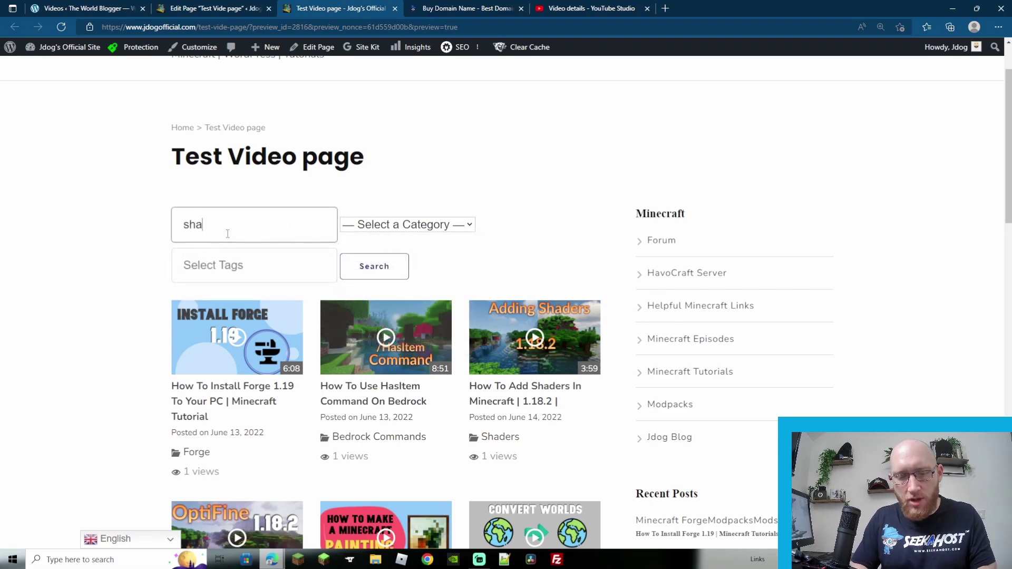
text(ders)
key(Return)
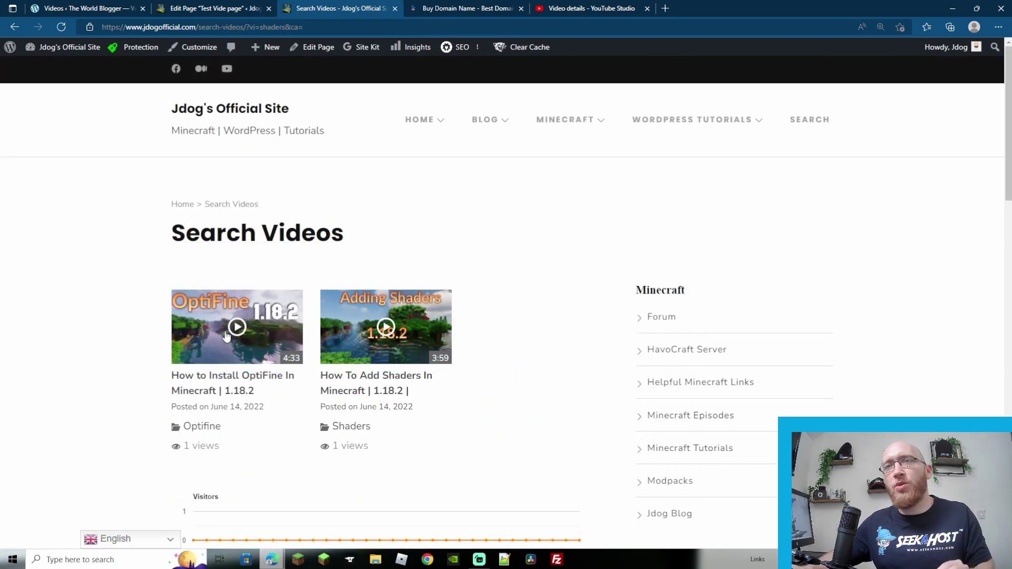
key(alt+Left)
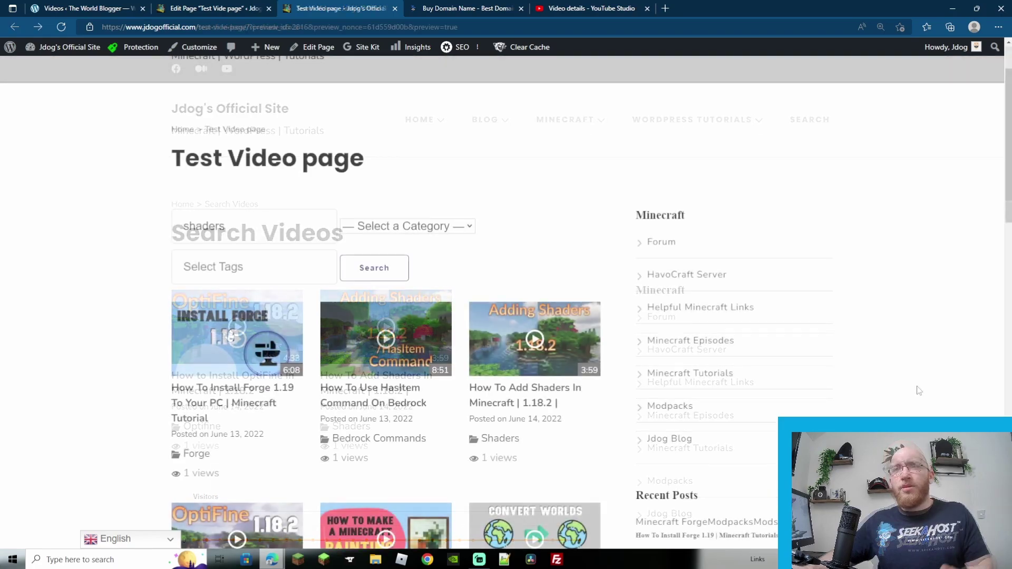